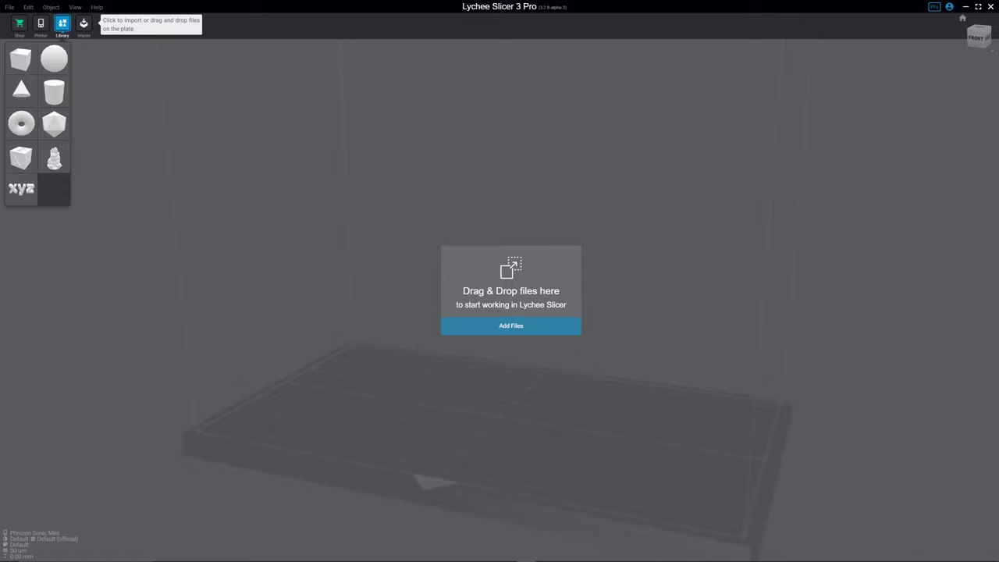
Start a model import and browse through Sync and 1. Atlas 3DSS to the Support Work Files Legacy folder.
click(84, 23)
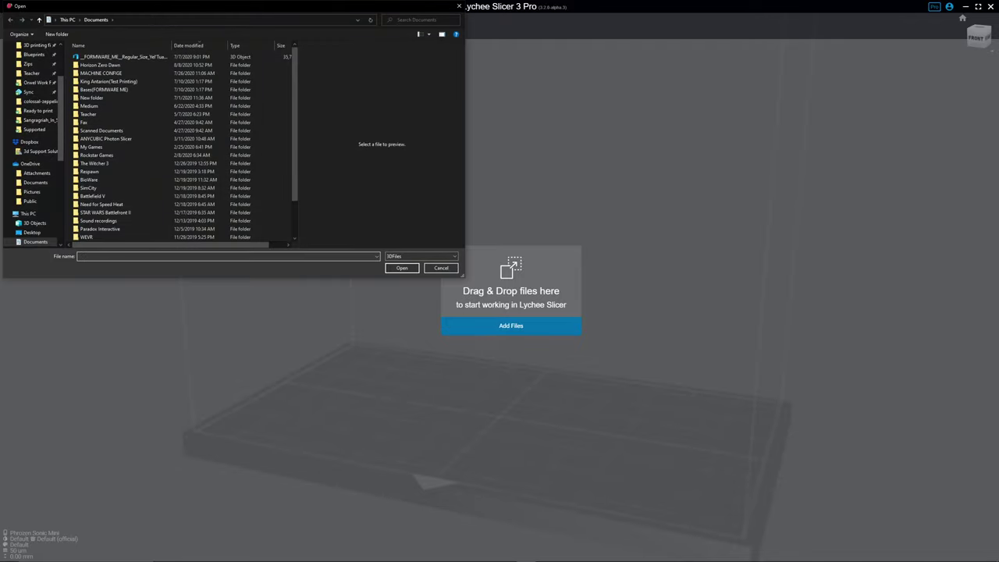
scroll(31, 117, up, 3)
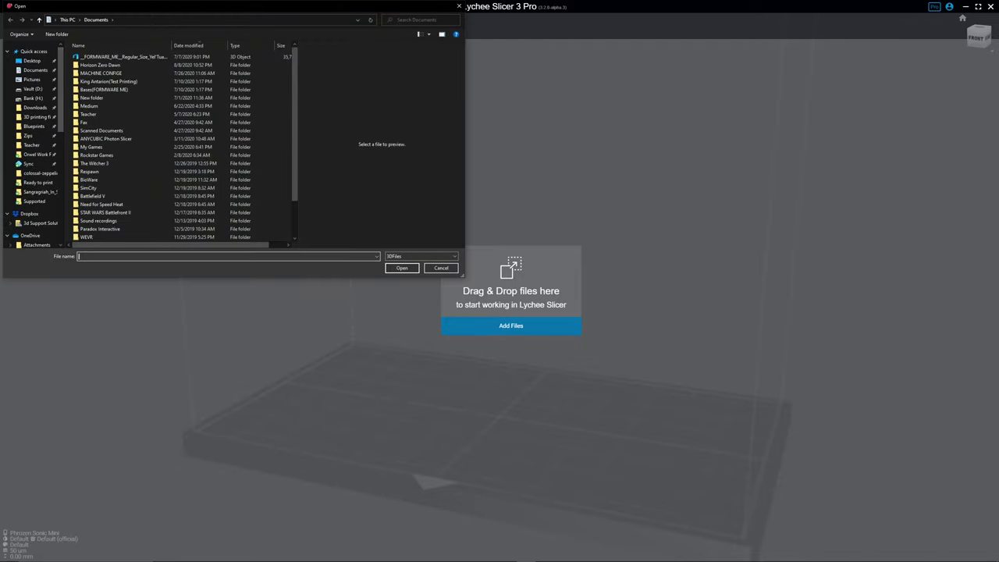
click(28, 163)
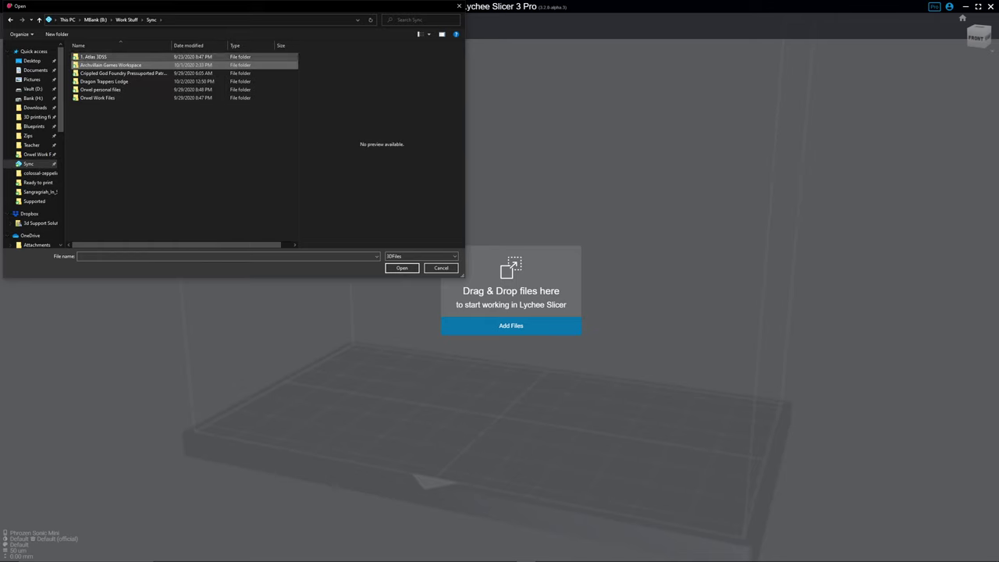
double_click(93, 57)
double_click(107, 130)
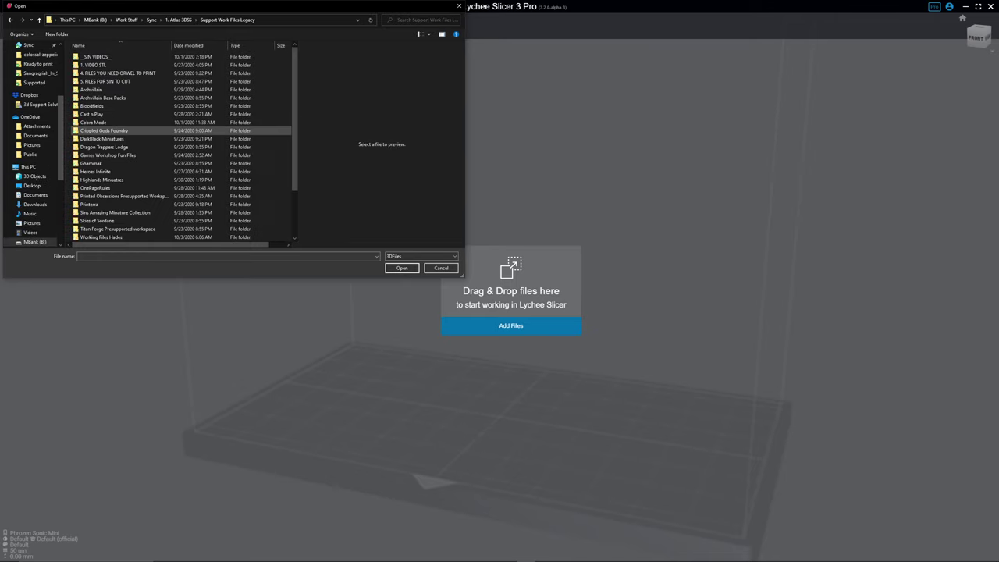
Import Complete Grinning God.stl from the 1. VIDEO STL folder onto the build plate.
key(Down)
key(Down)
key(Down)
key(Down)
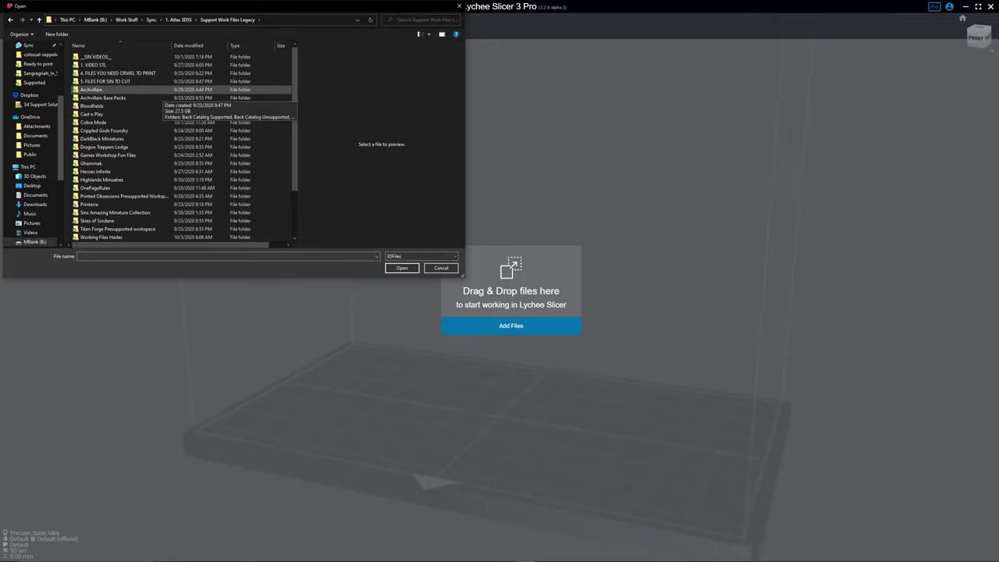
key(Up)
key(Up)
key(Up)
key(Return)
key(Down)
key(Return)
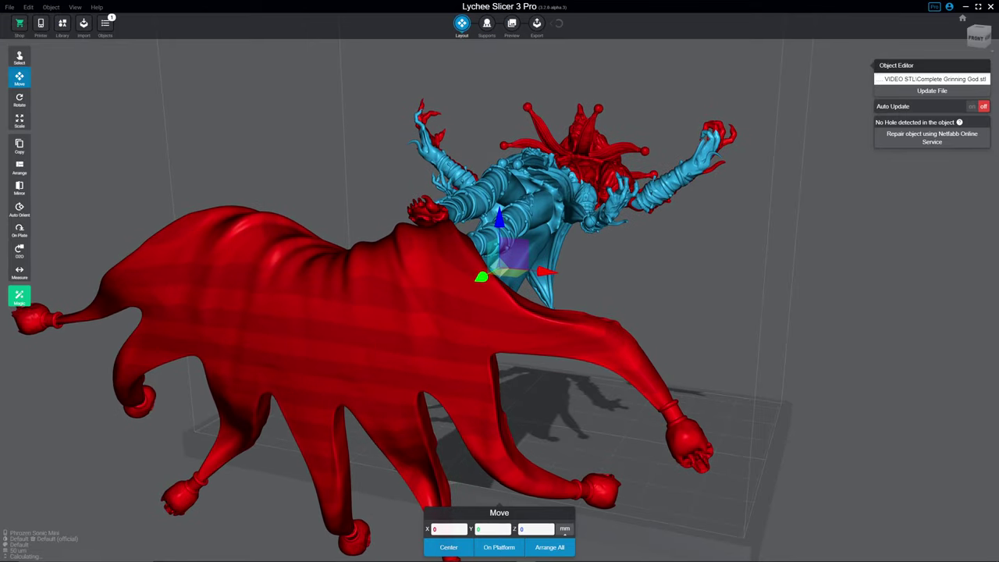
Shift the imported model along the X axis to about 7.16 mm.
scroll(499, 269, down, 2)
right_drag(468, 297, 562, 335)
scroll(562, 336, down, 2)
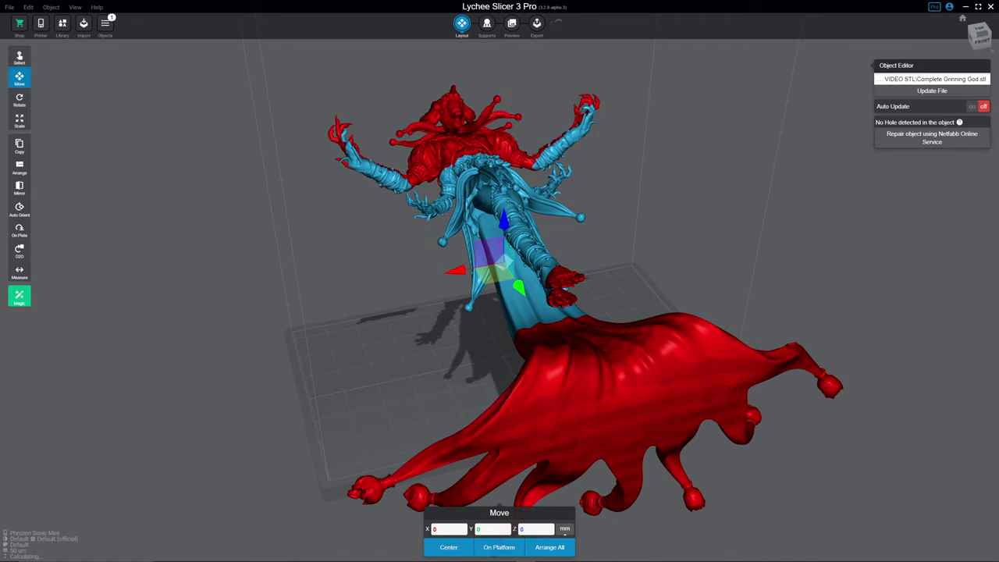
scroll(499, 281, down, 2)
mouse_move(499, 312)
right_down()
mouse_move(562, 241)
mouse_move(508, 343)
mouse_move(593, 374)
mouse_move(539, 351)
mouse_move(484, 301)
right_up()
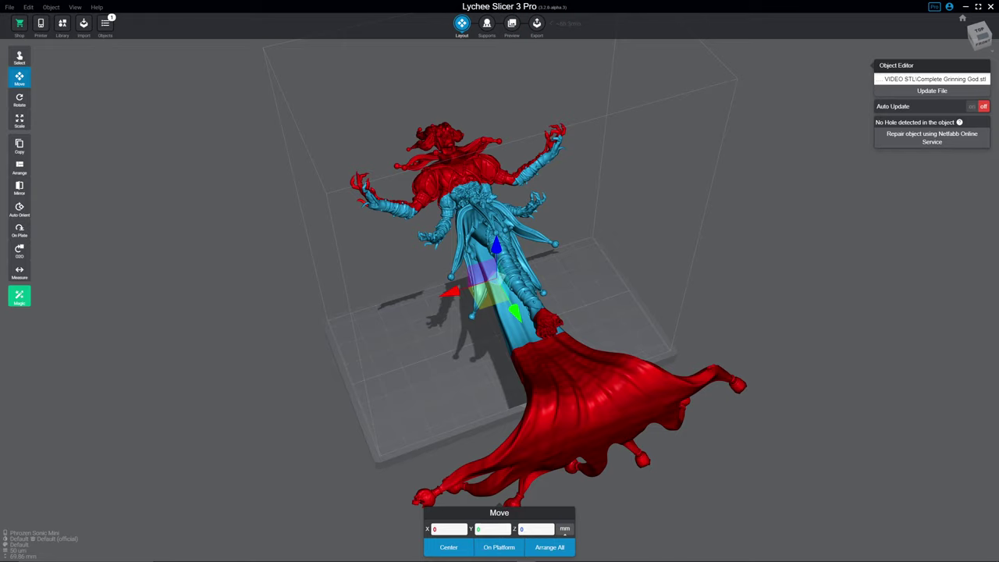
mouse_move(451, 291)
mouse_down()
mouse_move(401, 309)
mouse_move(530, 266)
mouse_move(468, 287)
mouse_up()
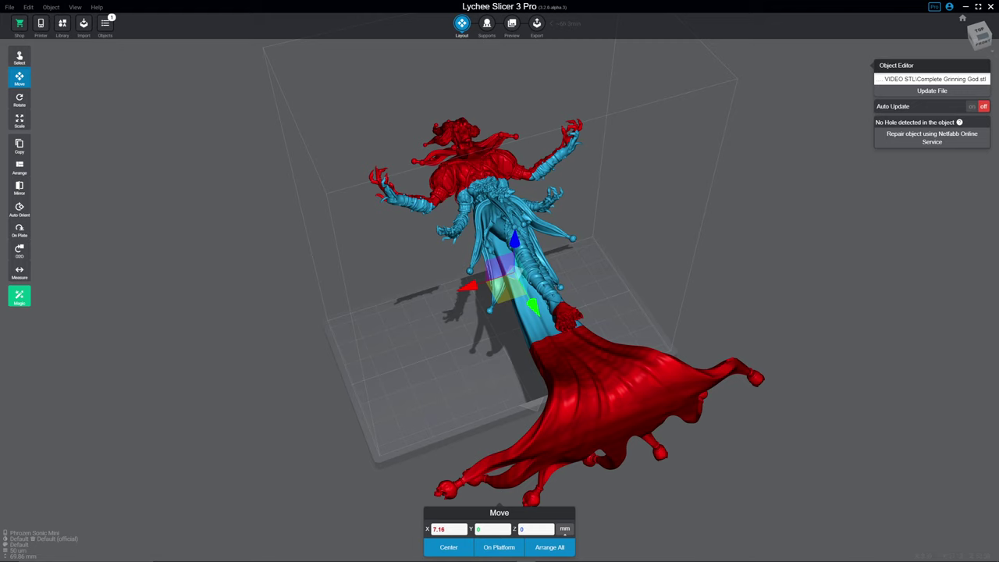
Rotate the model upright to about 83.24° around X and reposition it at about 5.16 mm on the X axis.
click(19, 99)
drag(534, 273, 531, 349)
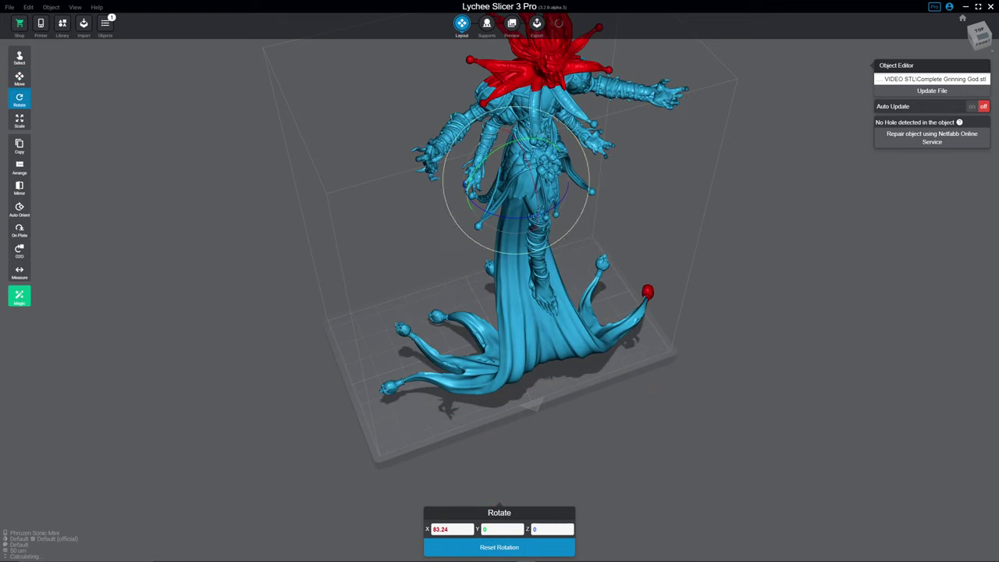
key(m)
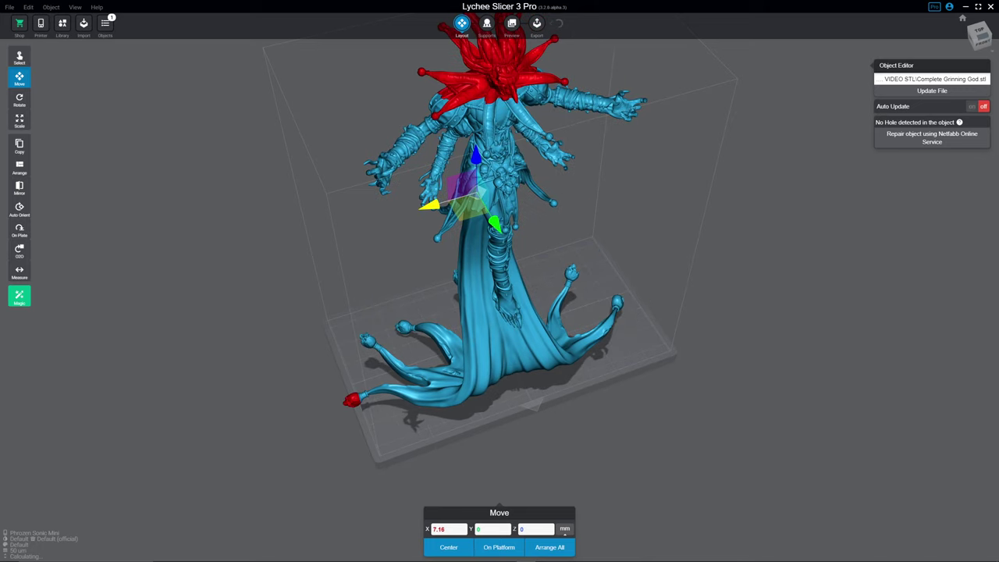
drag(501, 184, 463, 194)
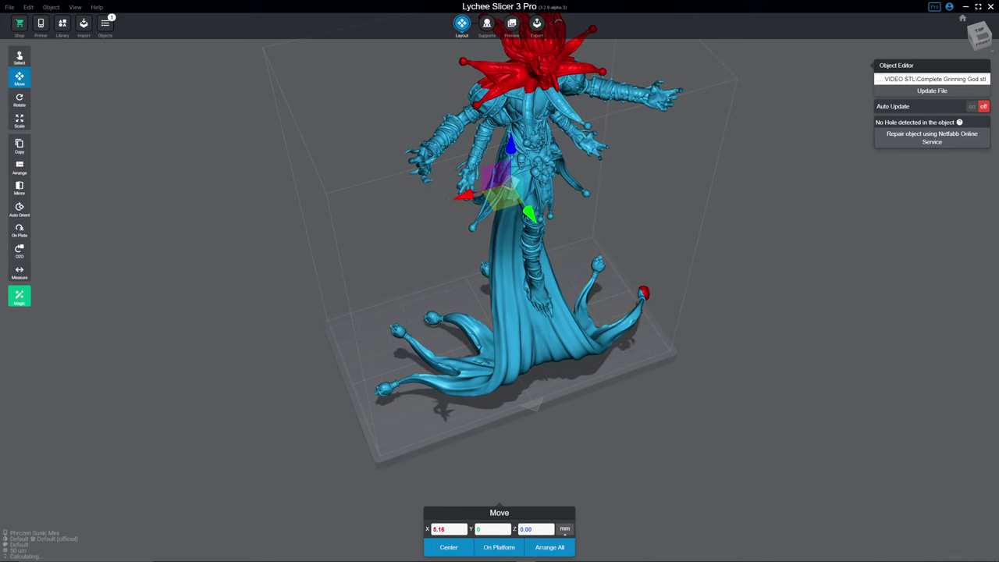
right_drag(577, 234, 546, 164)
scroll(538, 168, down, 3)
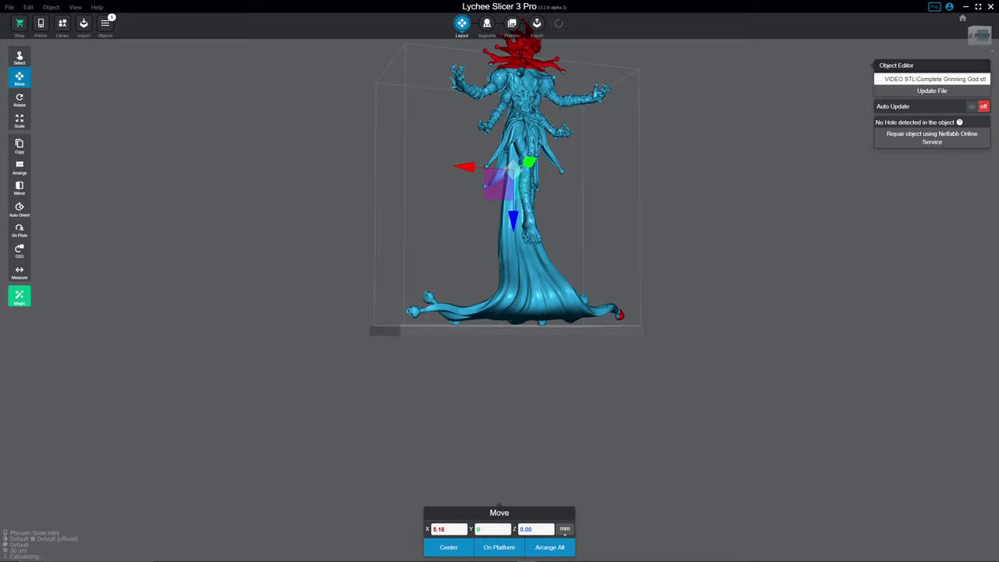
middle_drag(539, 167, 491, 248)
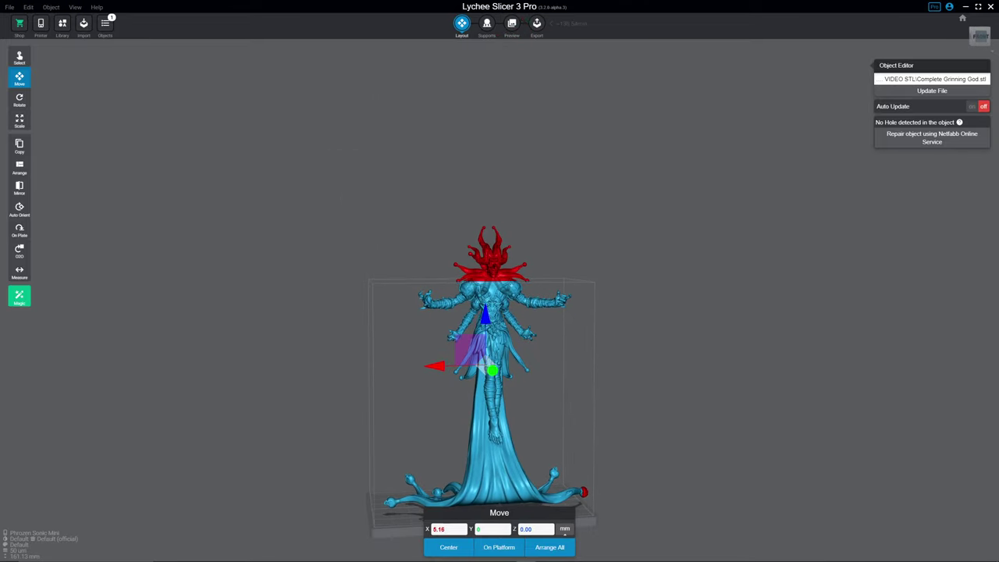
key(m)
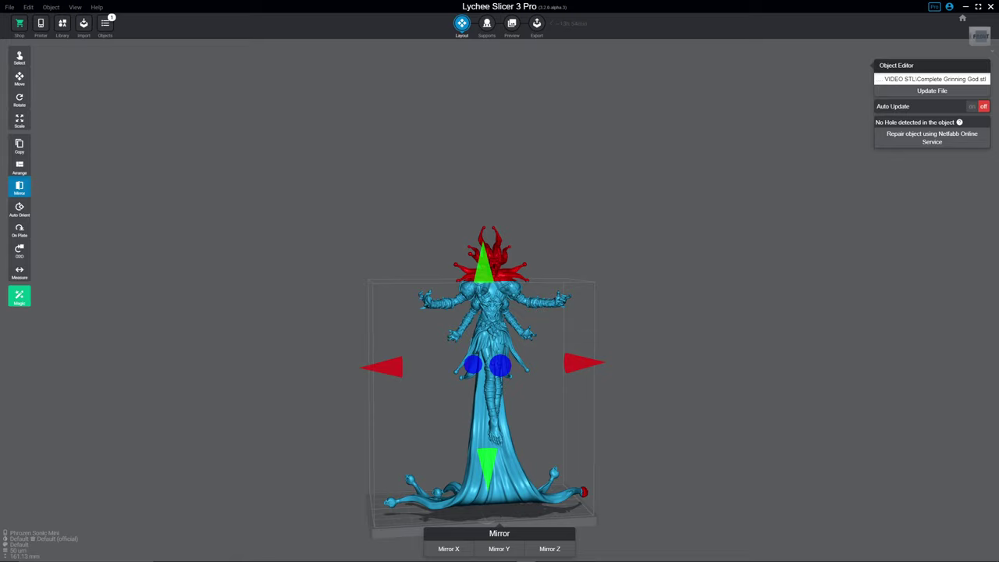
key(t)
key(r)
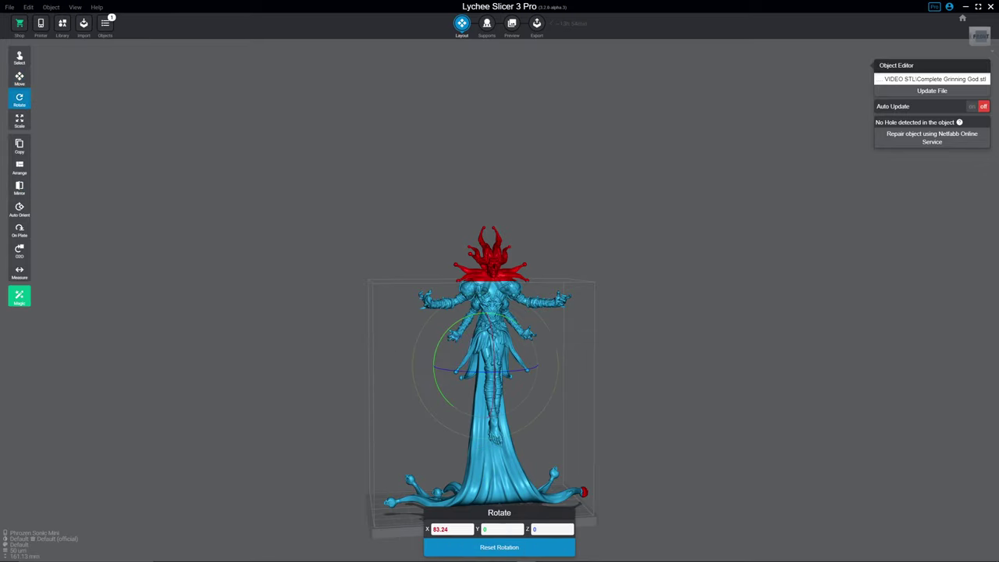
key(t)
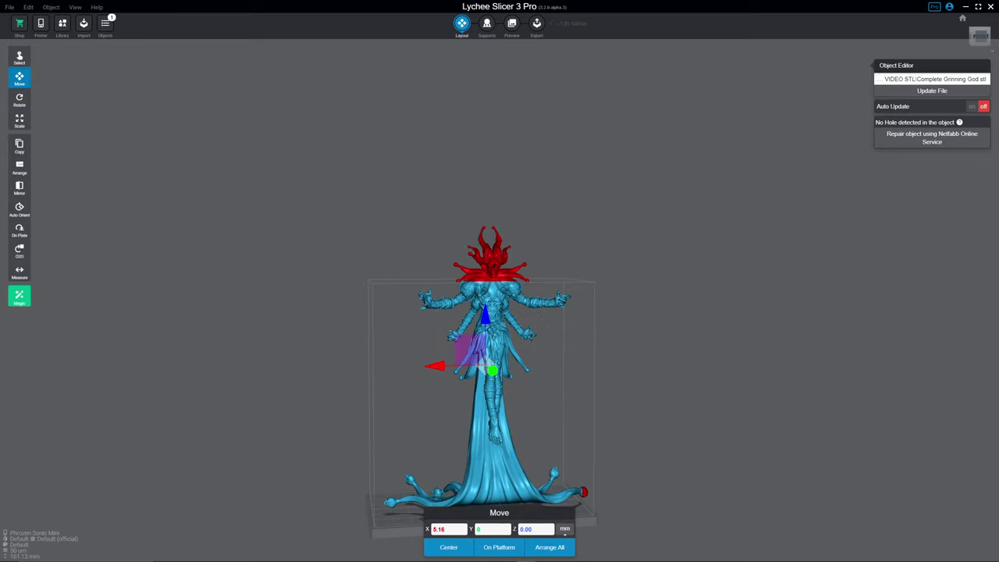
key(r)
mouse_move(500, 560)
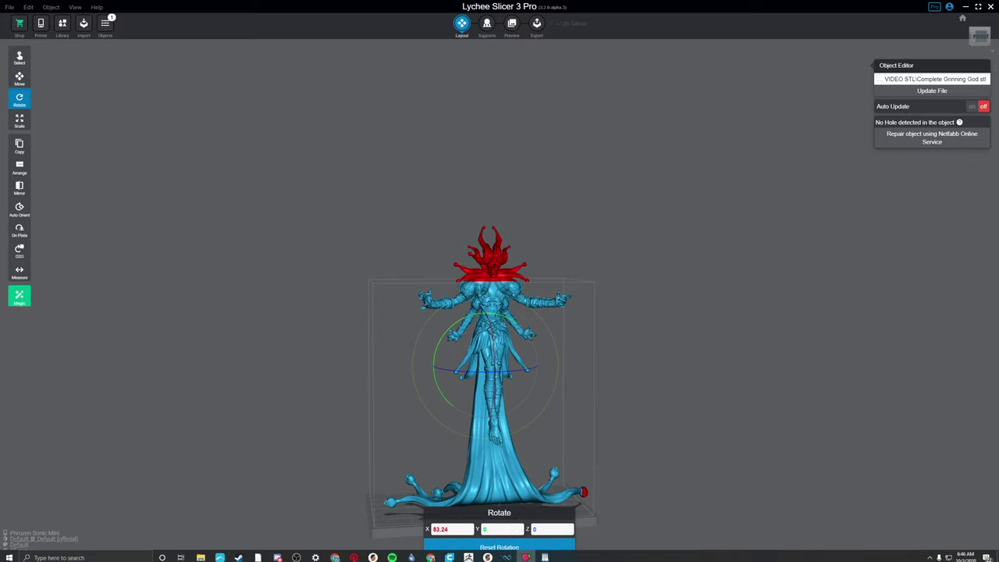
Deselect the model and add the Elegoo Saturn from the available Elegoo printers as the active printer.
key(Escape)
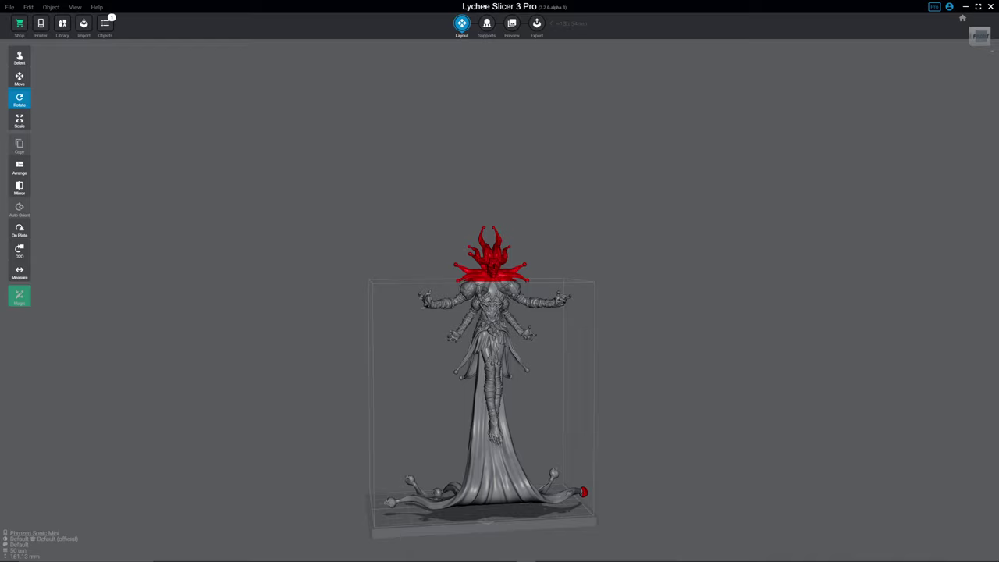
click(40, 26)
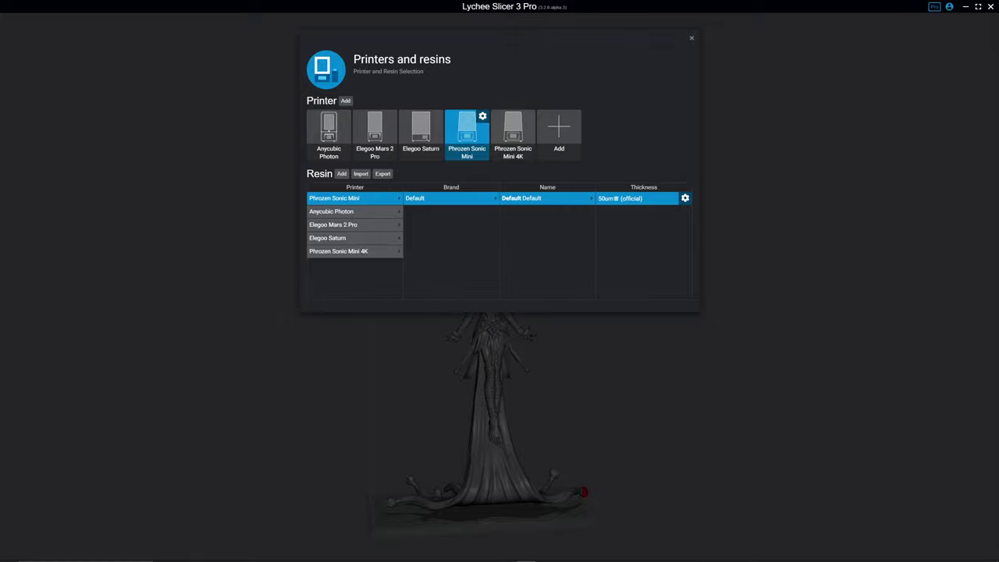
click(559, 128)
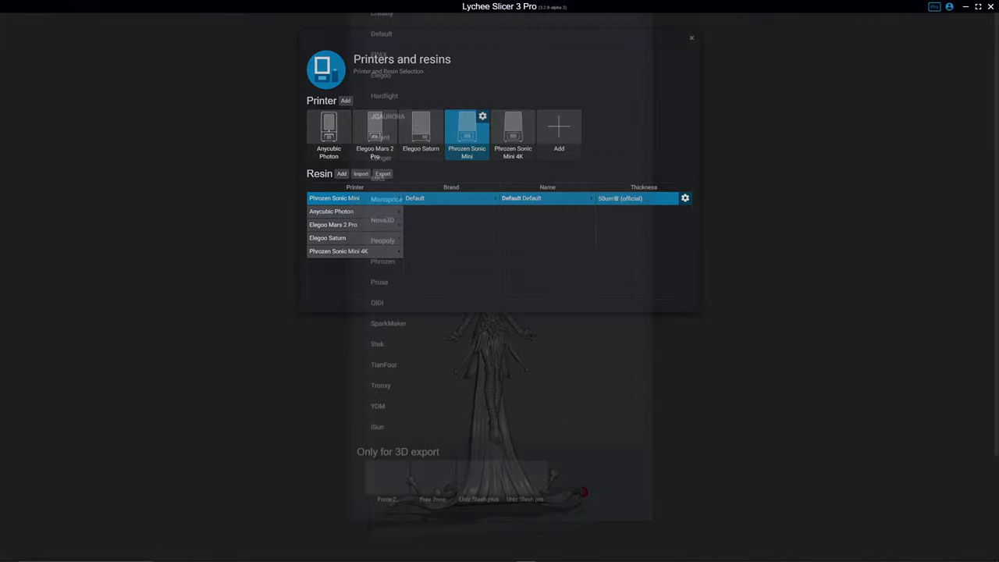
scroll(507, 193, down, 3)
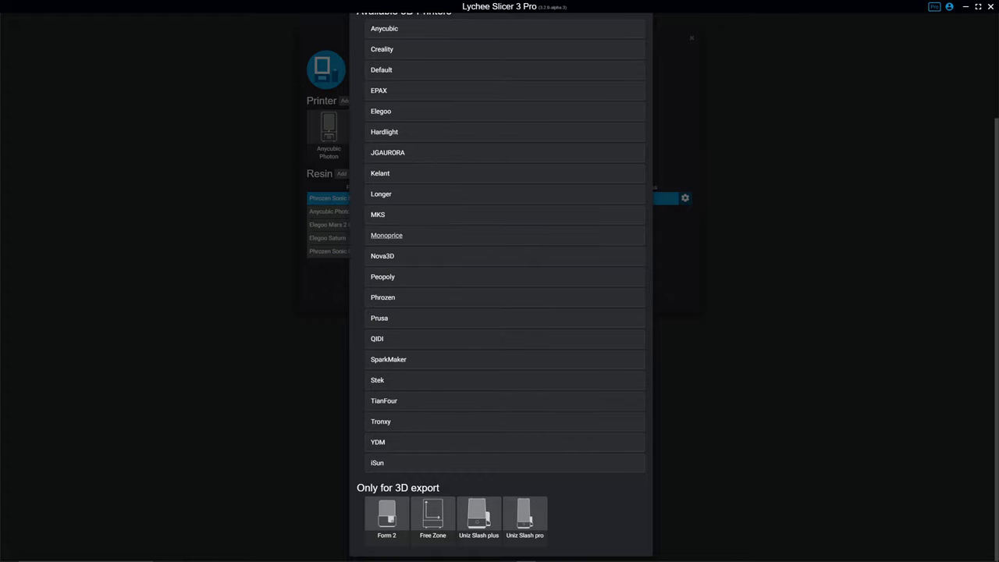
scroll(380, 290, up, 3)
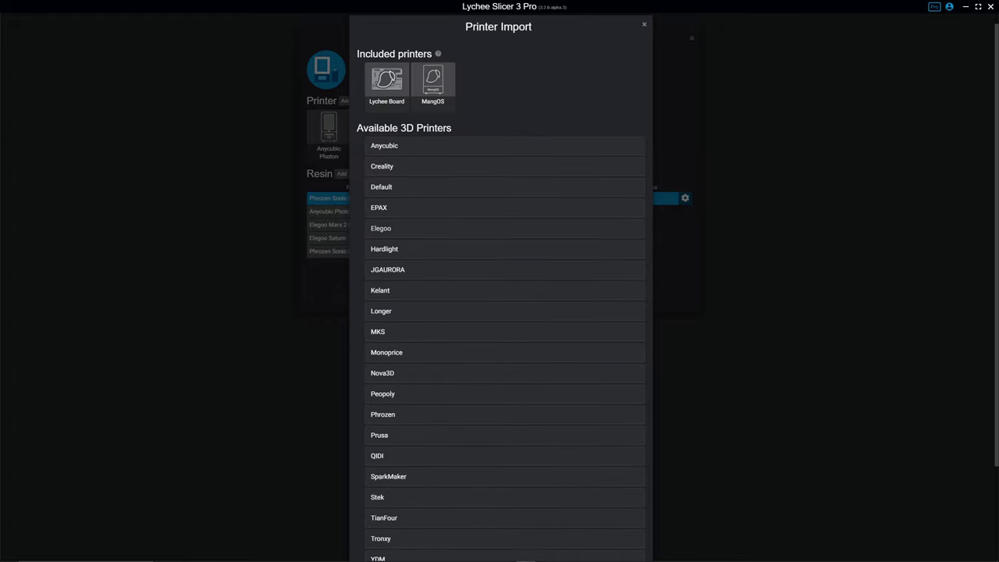
click(381, 228)
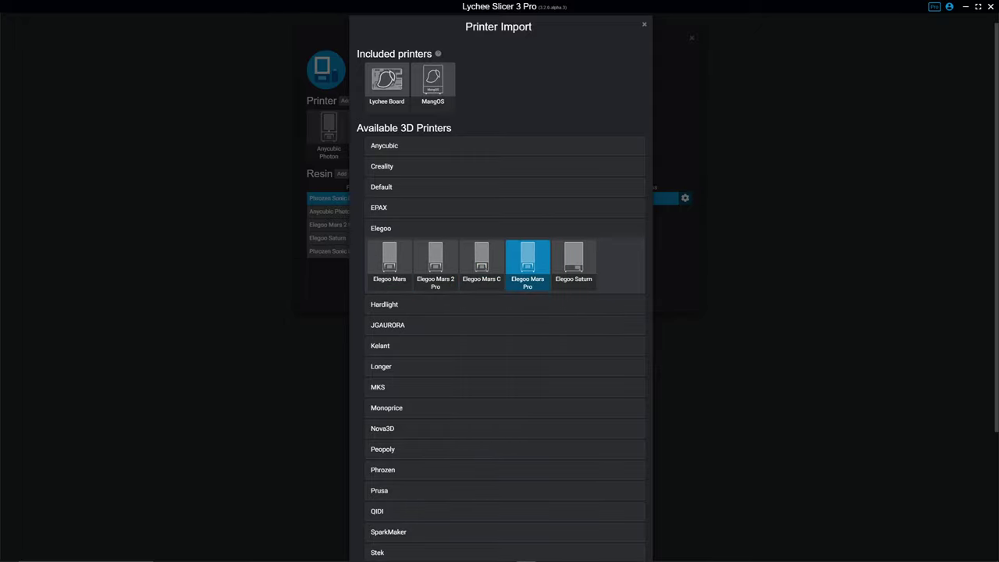
click(574, 261)
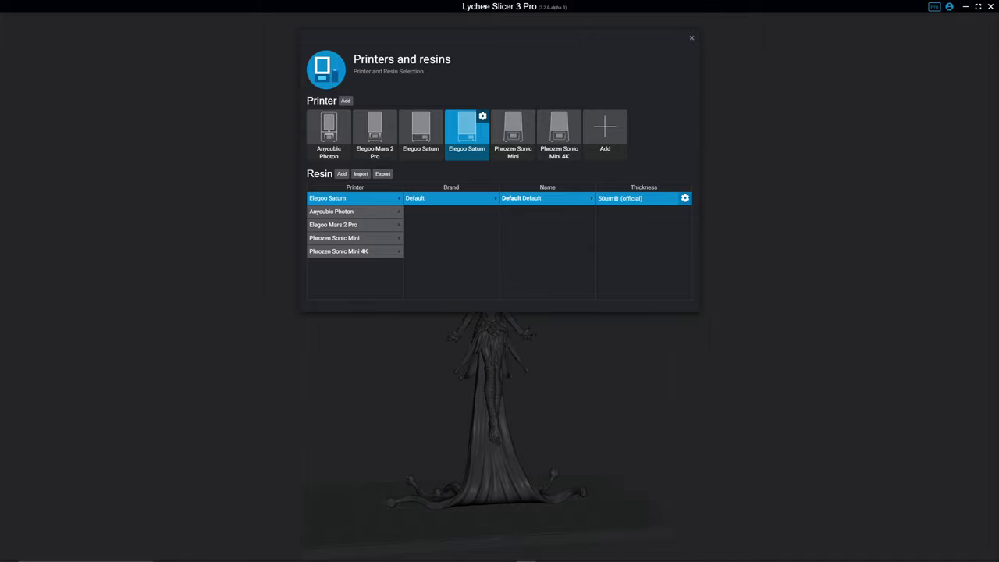
Open the default 50 um resin profile with its advanced options and set 10 burn-in layers with a 40 s cure time.
click(685, 198)
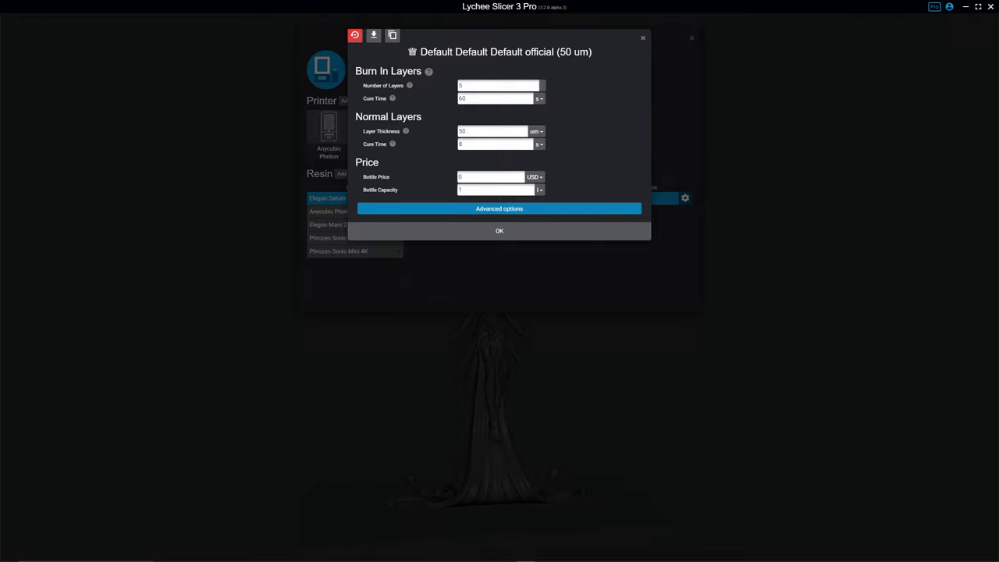
click(499, 208)
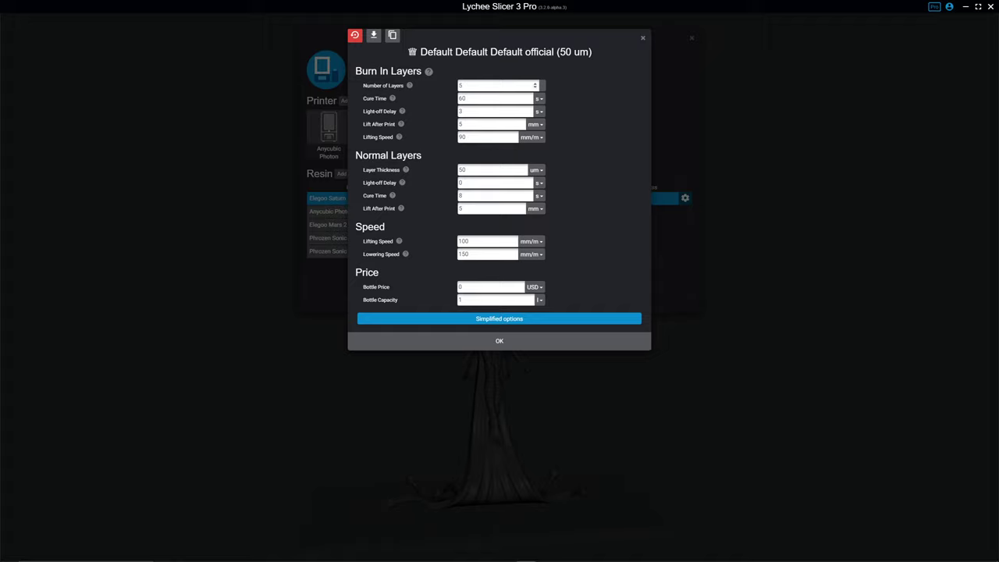
double_click(481, 86)
text(10)
mouse_move(392, 98)
click(466, 98)
key(BackSpace)
text(5)
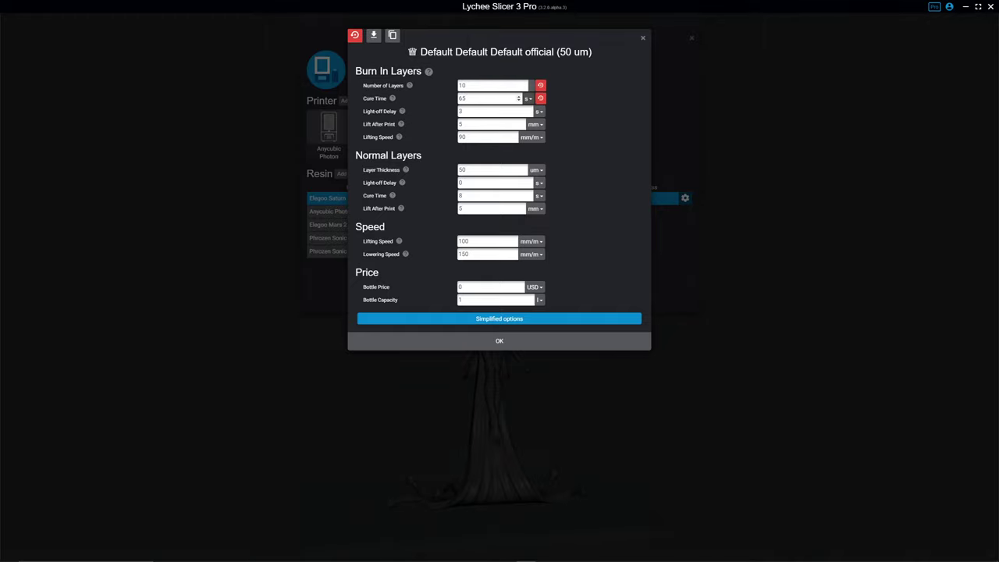
key(ctrl+a)
text(40)
Set the burn-in layers' lifting speed to 60 mm/m and their lift after print to 7 mm.
click(491, 111)
click(487, 137)
double_click(487, 137)
text(60)
double_click(488, 125)
text(7)
Set the burn-in layers' light-off delay to 14 s.
double_click(487, 110)
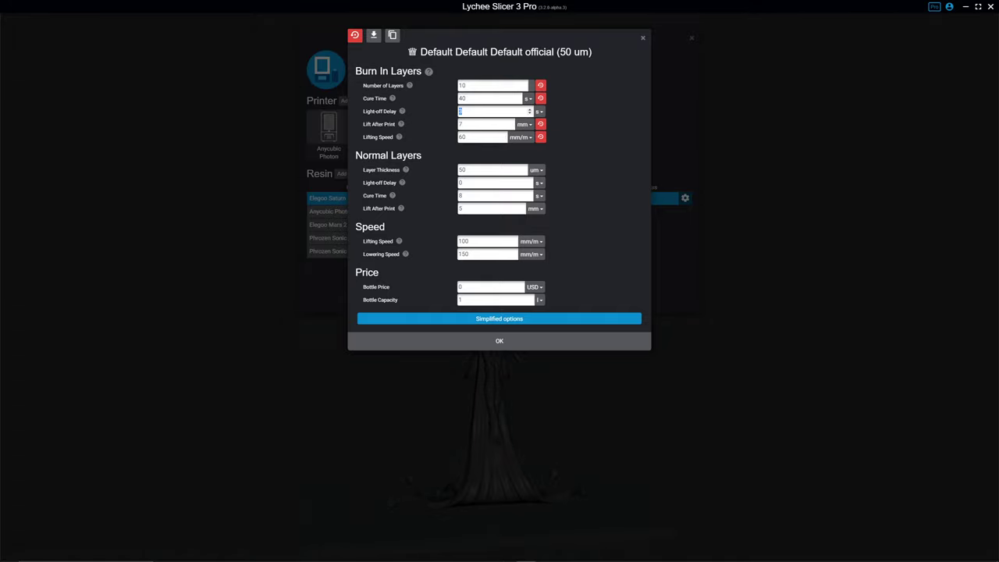
text(7)
click(488, 124)
click(486, 137)
click(486, 124)
key(BackSpace)
text(14)
click(479, 136)
Keep the layer thickness in um and set the normal layers to 3.5 s cure time, 8 mm lift after print and 14 s light-off delay.
click(484, 169)
click(536, 170)
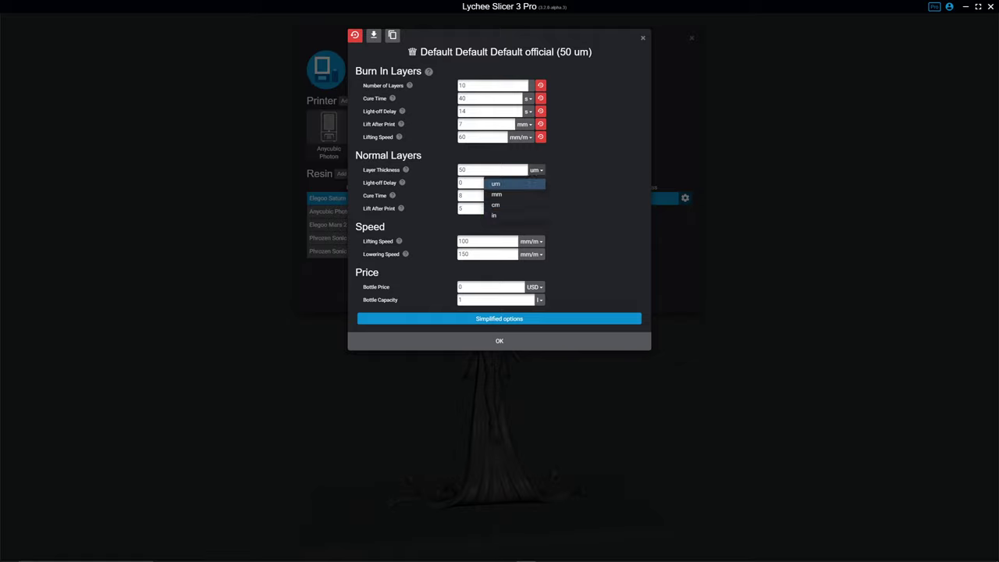
click(509, 183)
click(491, 170)
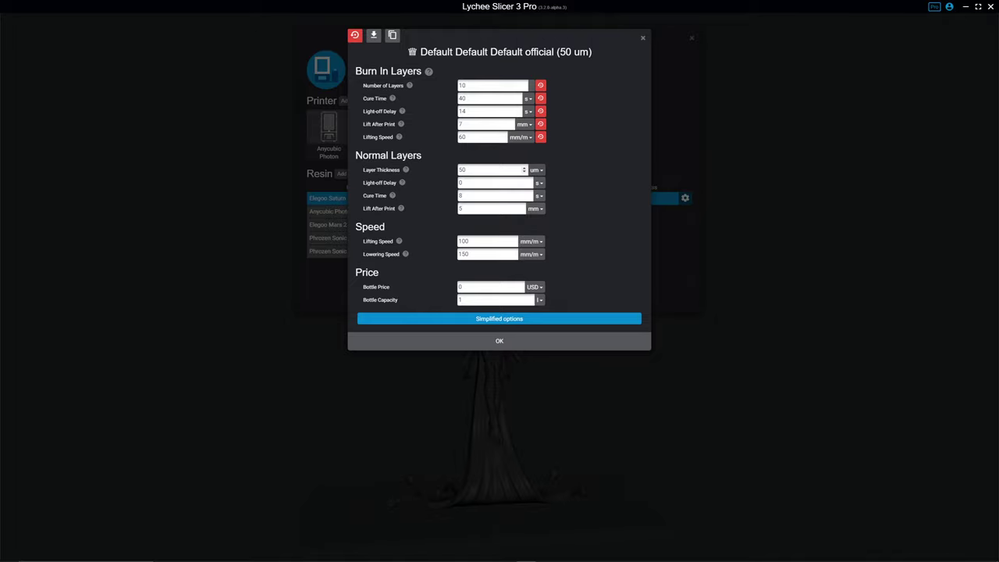
key(Tab)
key(Tab)
text(3.5)
key(Tab)
text(7)
double_click(489, 183)
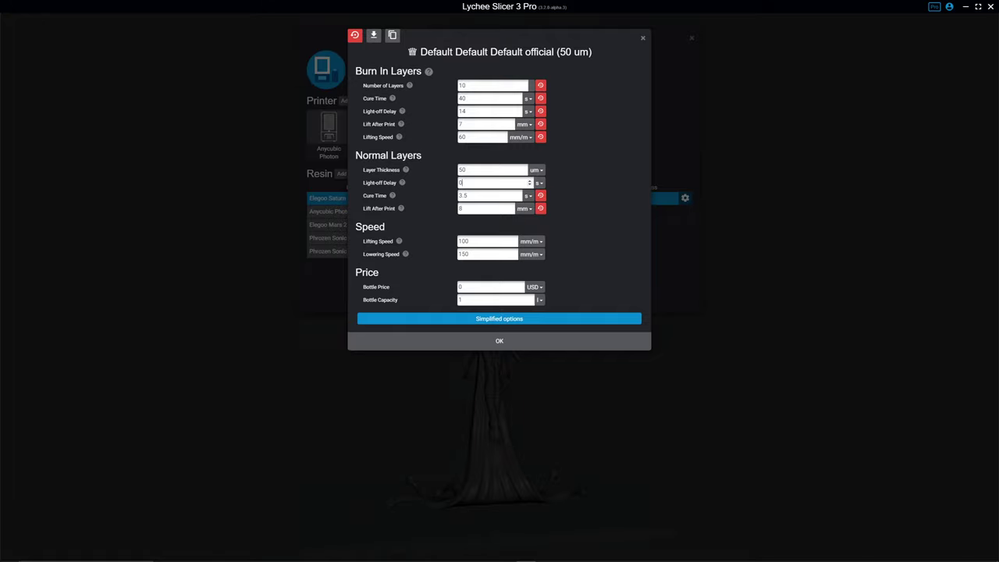
text(14)
Set the general lifting speed to 50 mm/m and the lowering speed to 150 mm/m.
click(478, 241)
key(ctrl+a)
text(50)
click(478, 254)
key(ctrl+a)
text(150)
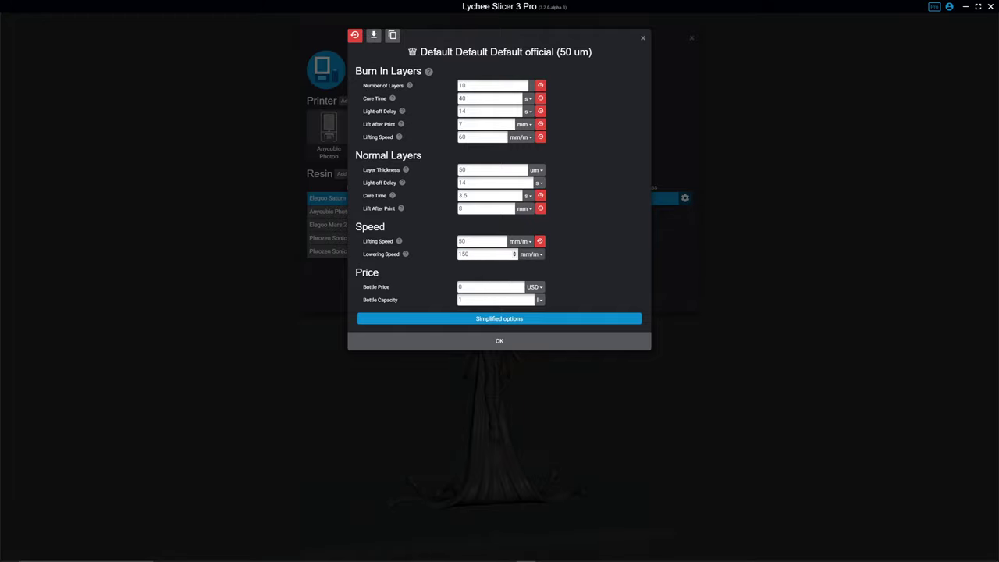
Set the resin bottle price to 35, keeping USD as the currency.
key(Tab)
text(35)
click(533, 286)
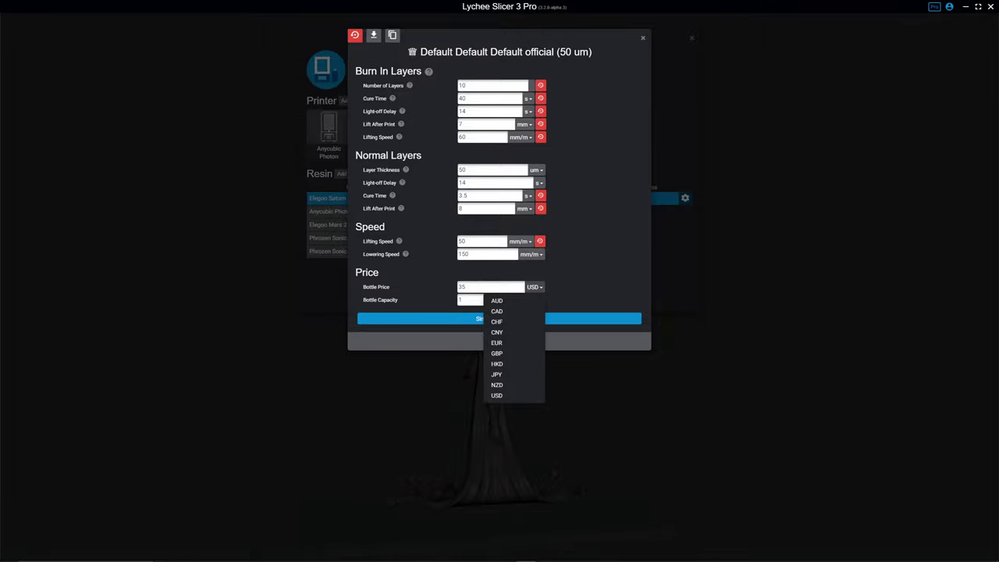
click(534, 287)
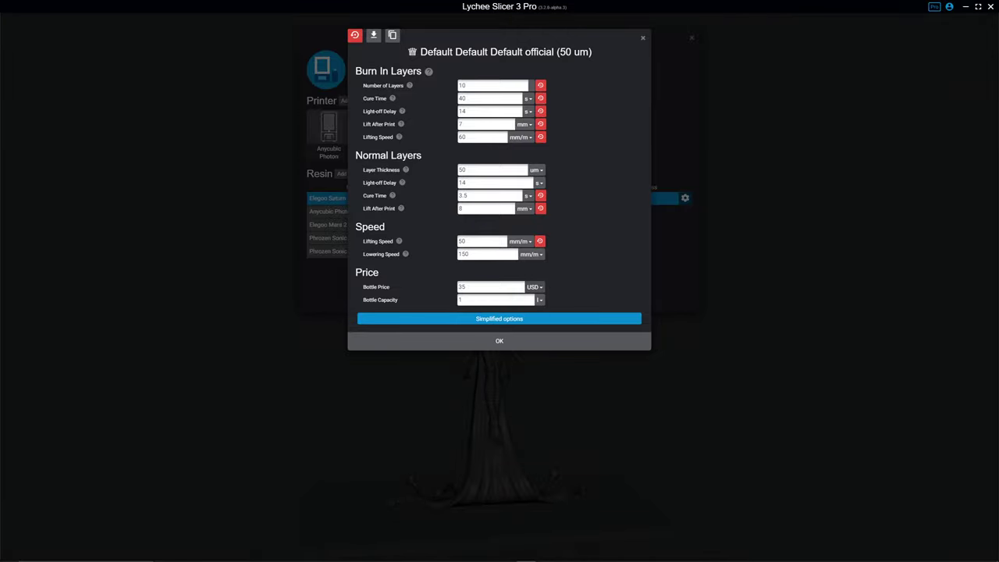
Keep the resin bottle capacity in litres and save the official default resin settings.
click(539, 300)
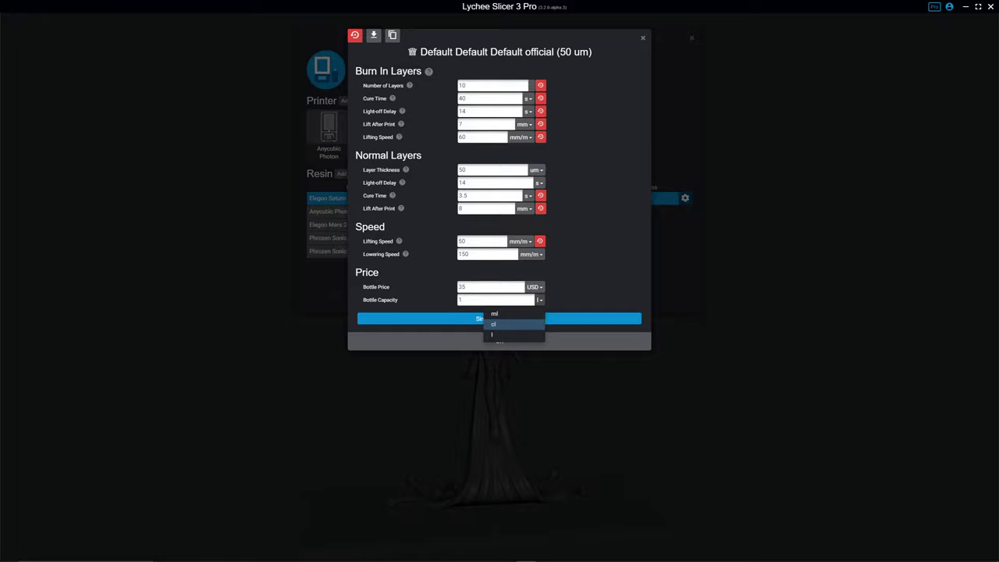
key(Escape)
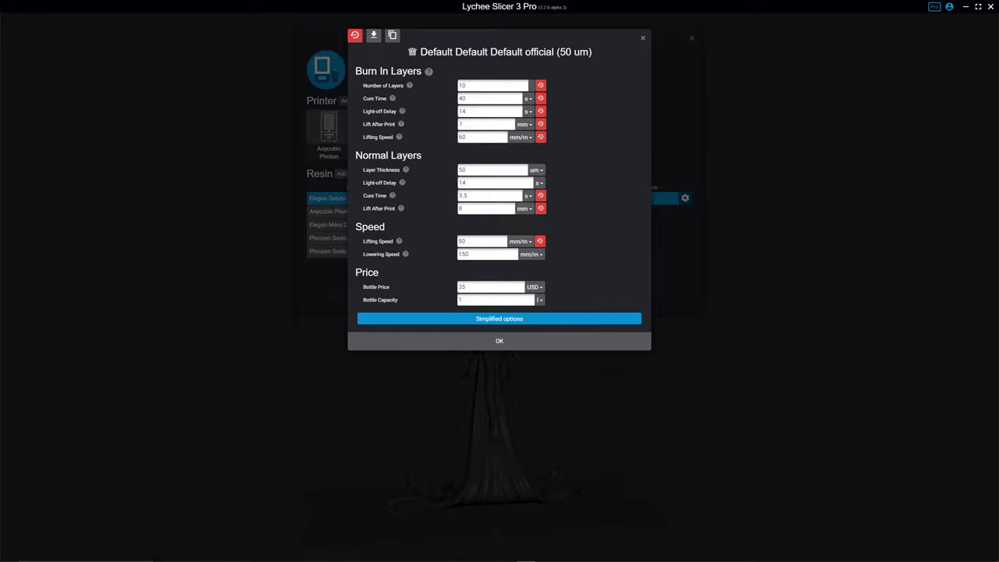
click(500, 340)
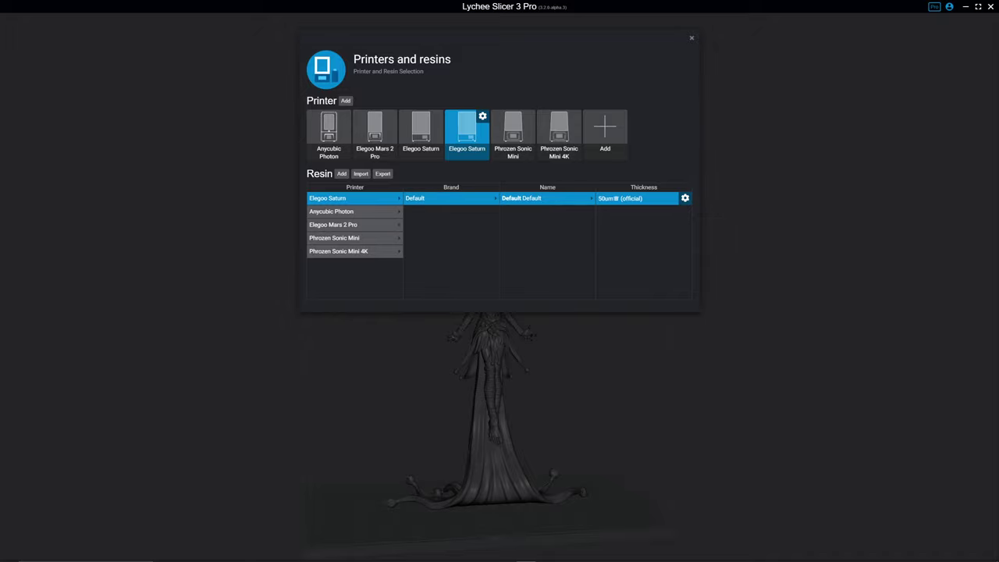
Add a custom resin for the Elegoo Saturn with brand Epax, name Hard and color Gray.
click(342, 174)
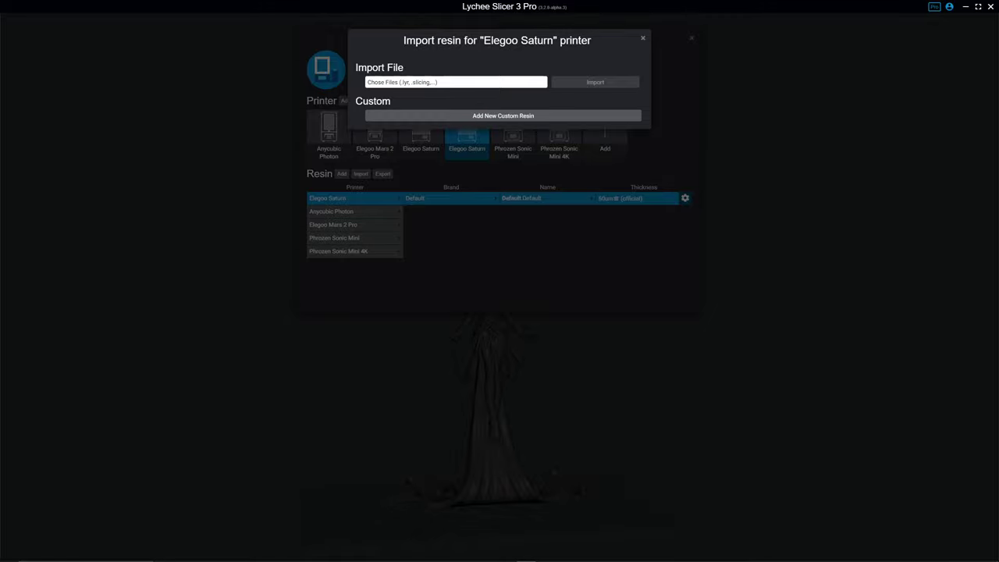
click(502, 116)
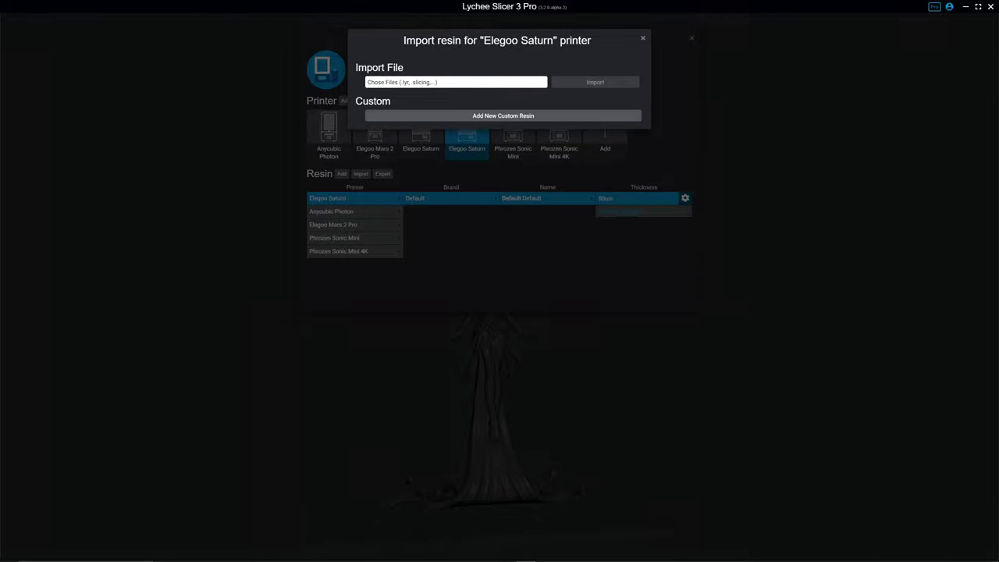
double_click(374, 81)
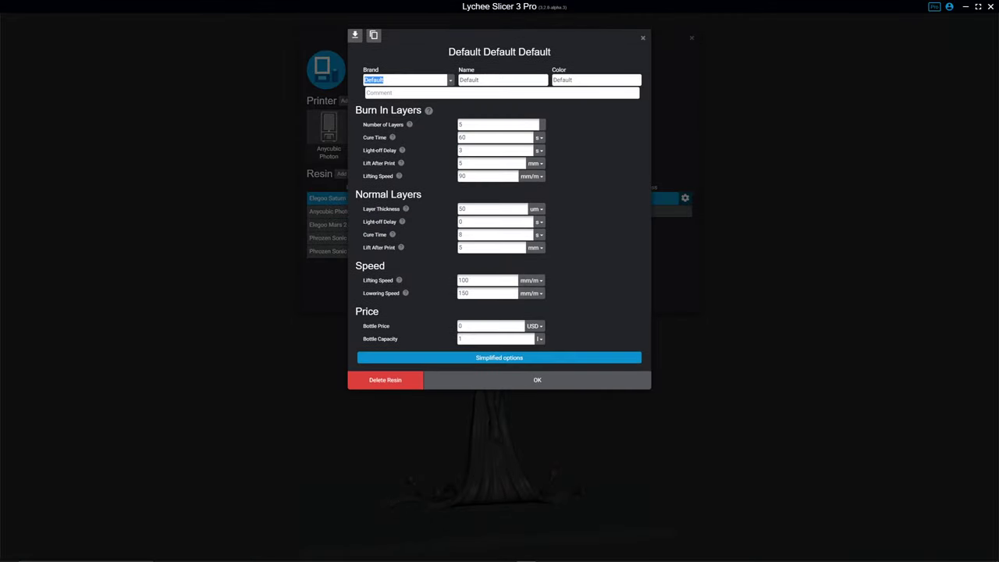
text(Epax)
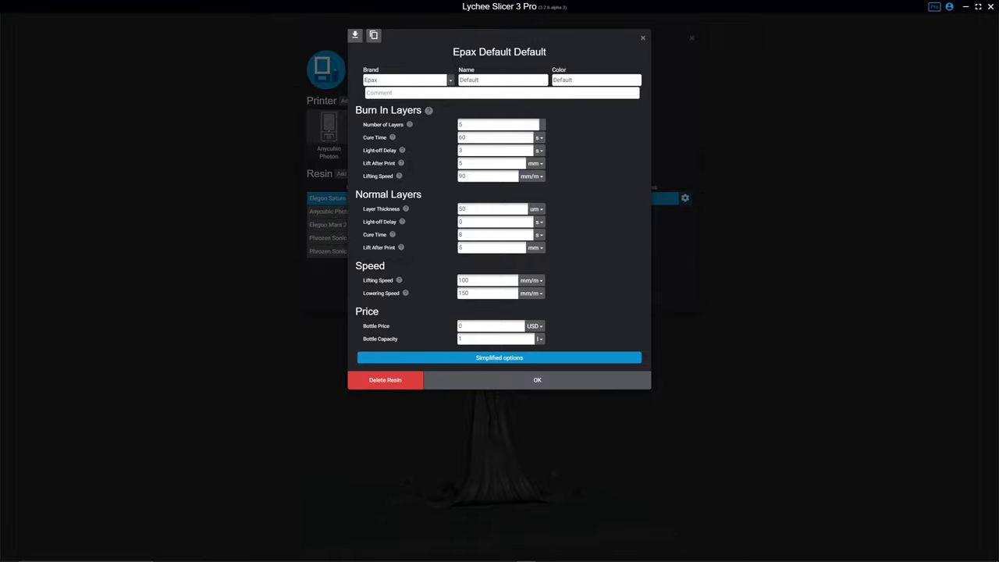
key(Tab)
text(Had)
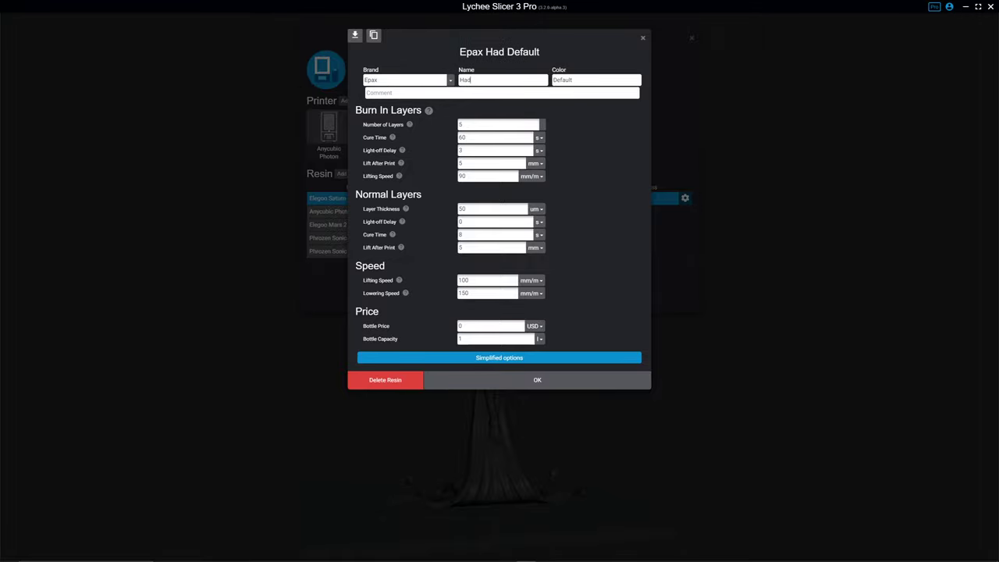
key(BackSpace)
text(rd)
key(Tab)
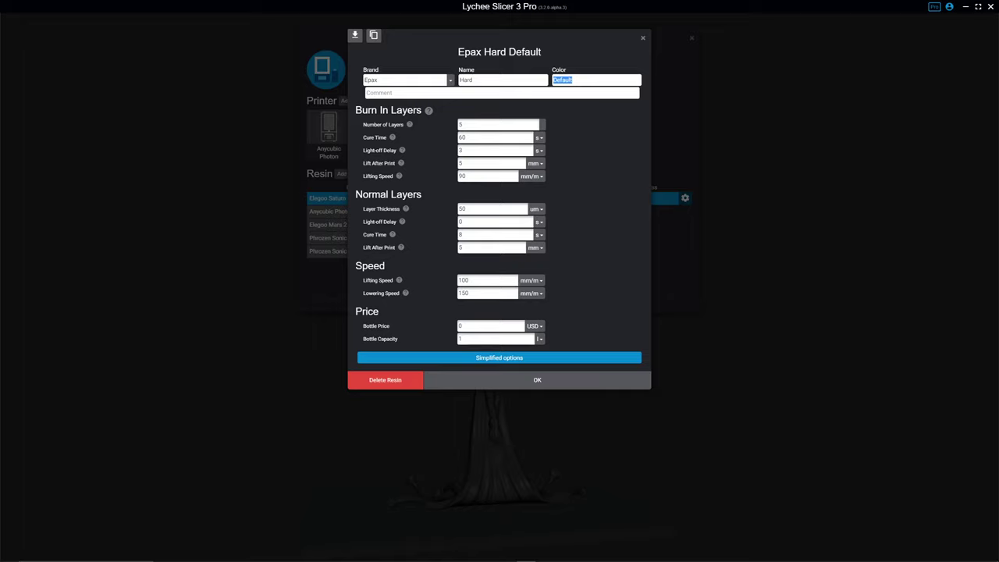
text(Gray)
key(Tab)
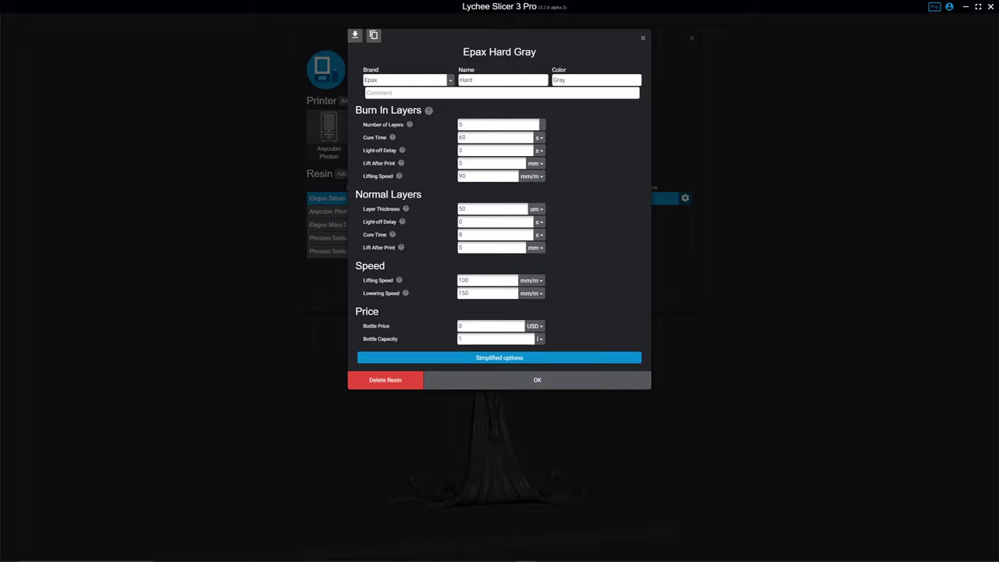
key(Tab)
Delete the custom Epax Hard Gray resin.
click(385, 379)
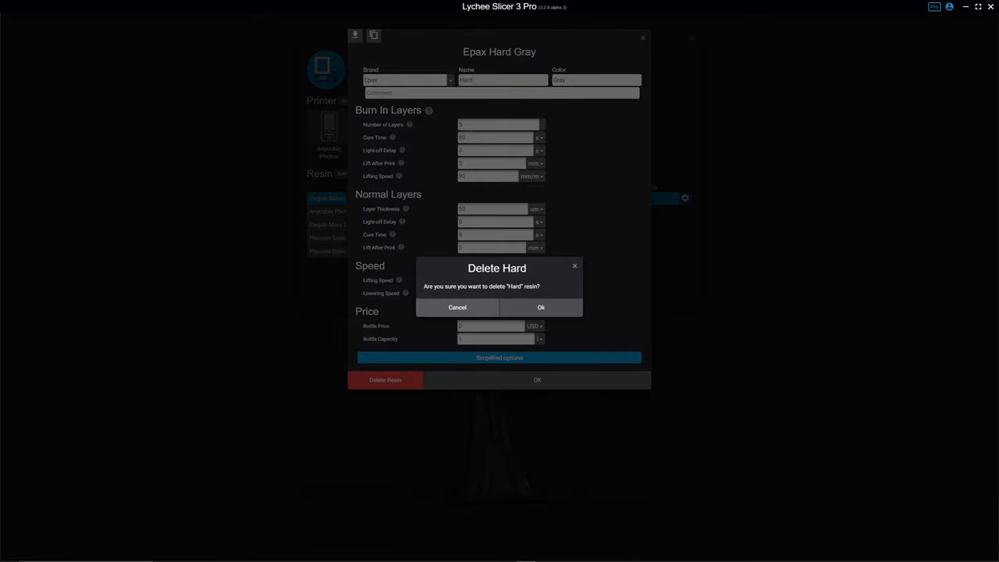
click(540, 308)
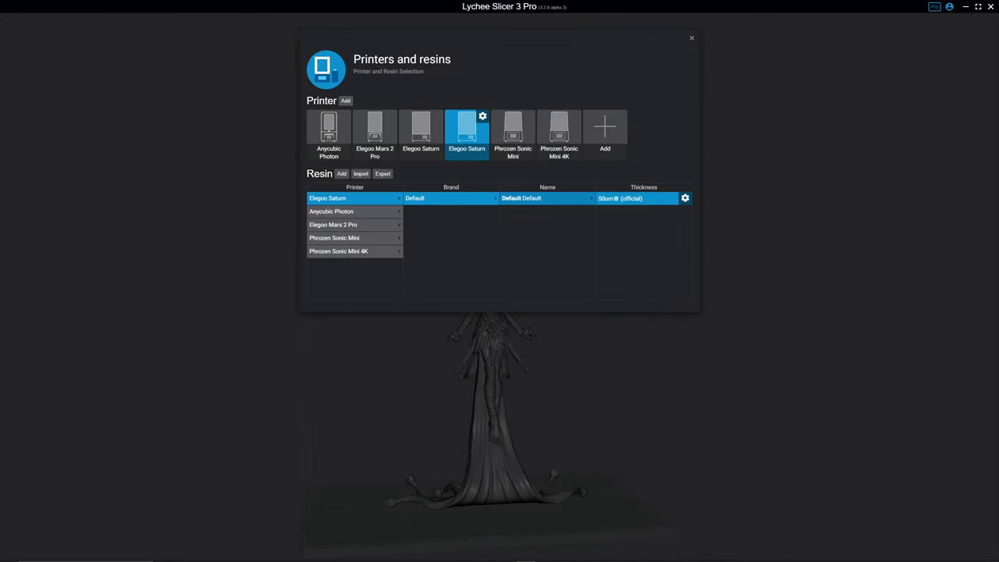
Add a new custom resin for the Elegoo Saturn, keeping its default names and values.
click(341, 174)
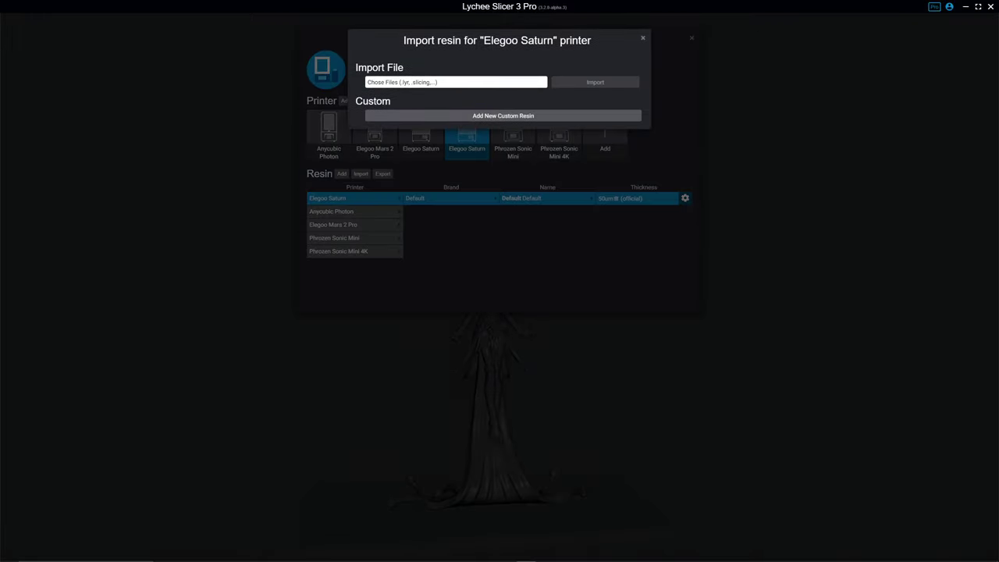
click(503, 116)
click(535, 379)
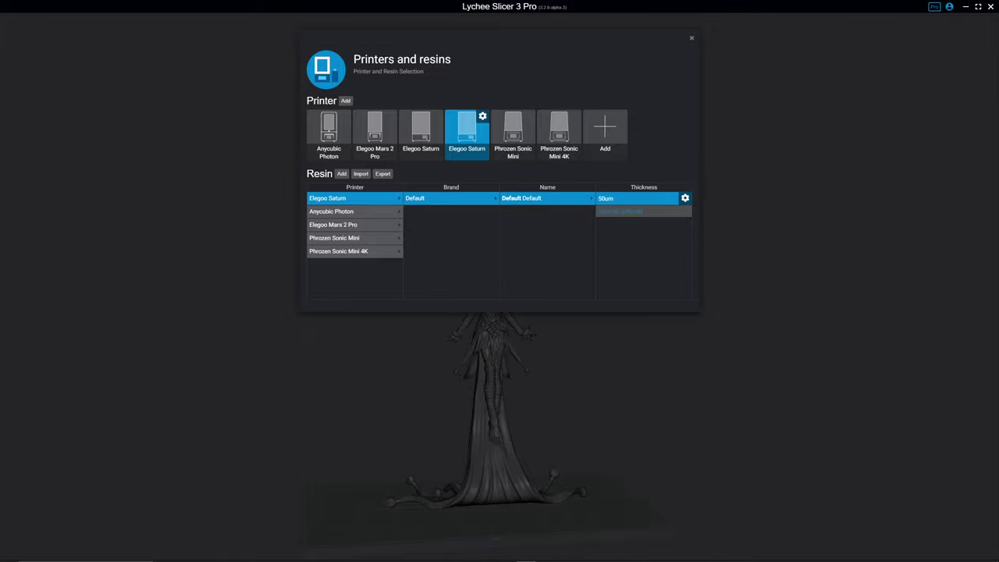
Examine the official 50um resin's settings in both the simplified and the advanced options.
click(629, 211)
click(685, 210)
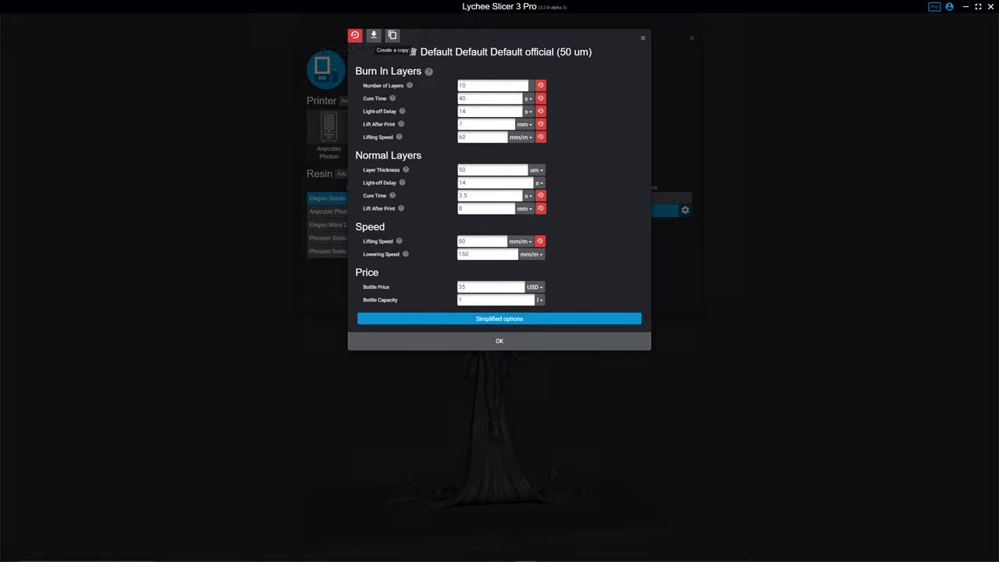
click(499, 341)
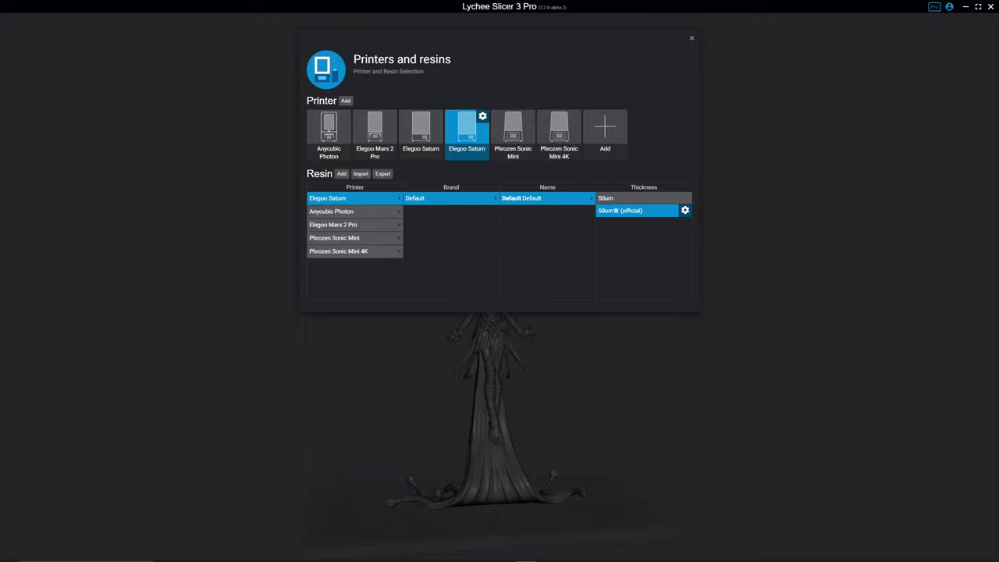
click(685, 210)
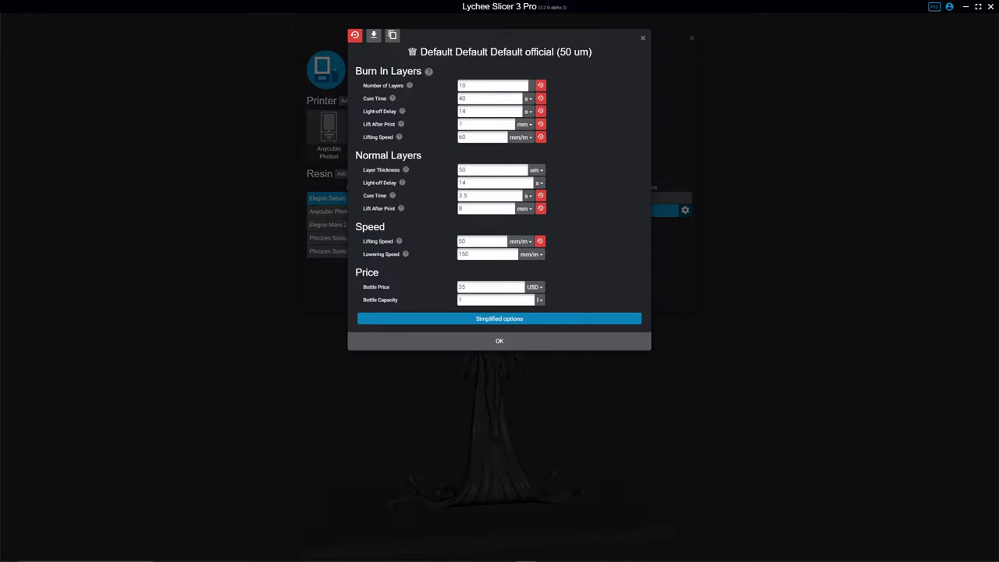
click(499, 318)
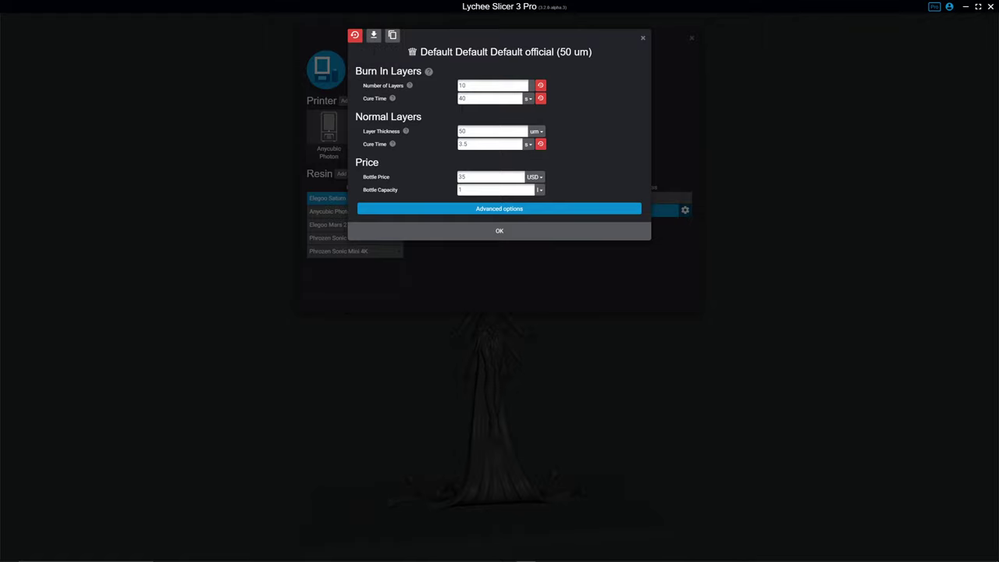
click(511, 208)
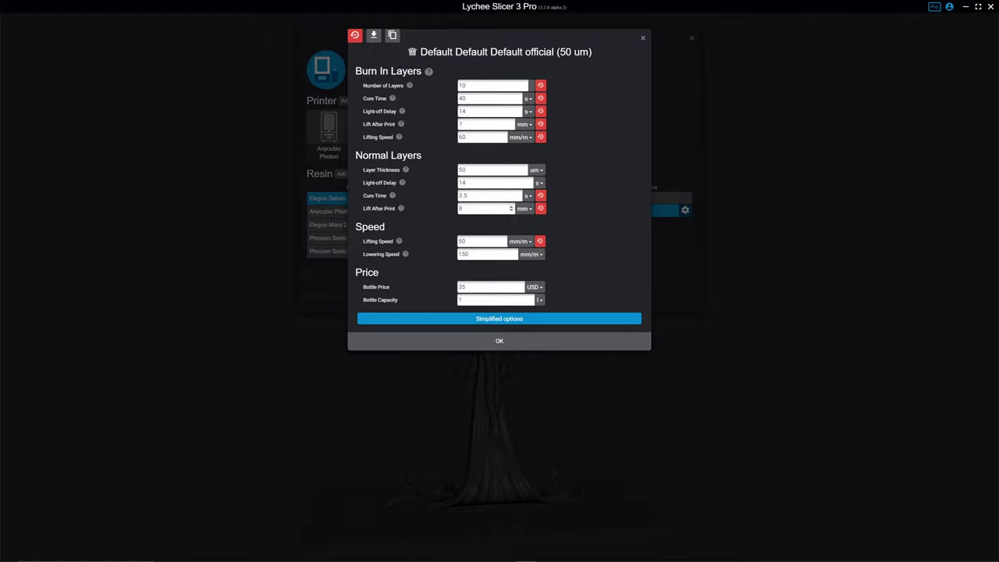
double_click(490, 85)
click(499, 341)
Set the custom 50um resin's brand to Epax and its name to Hard.
click(637, 199)
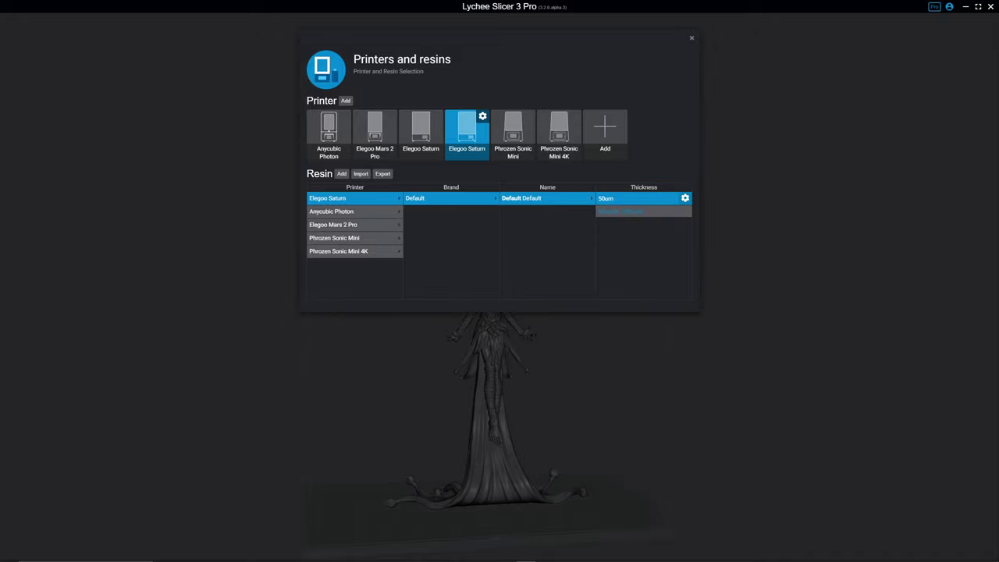
click(685, 198)
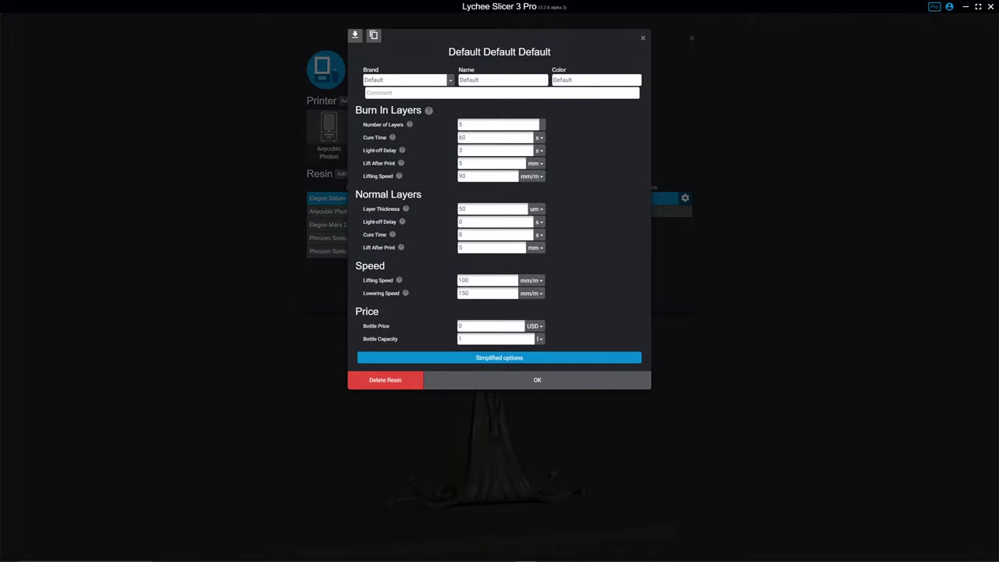
double_click(374, 81)
text(Epax)
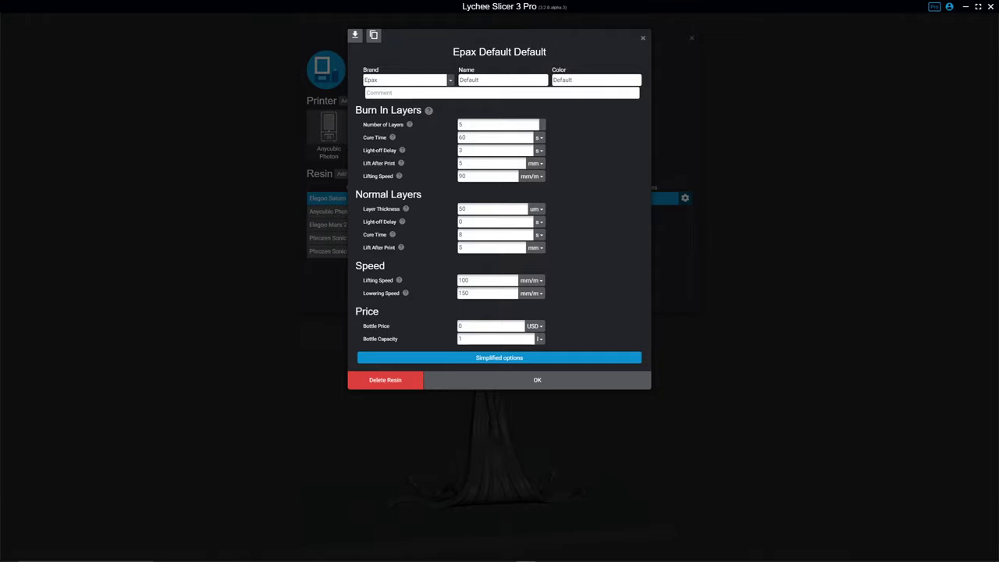
key(Tab)
text(Hard)
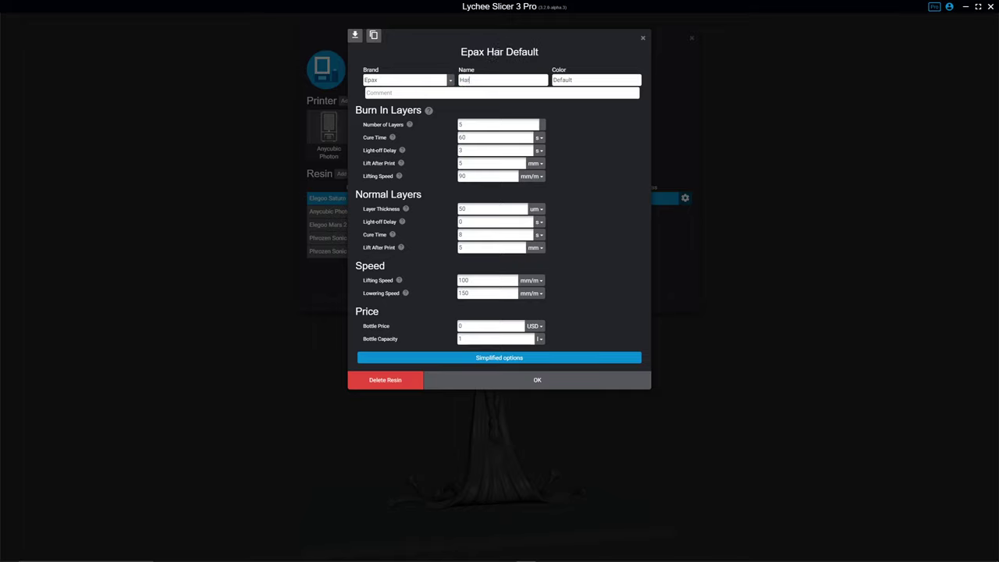
Set the Epax Hard resin's color to Gray and save its settings.
key(Tab)
text(GTr)
key(BackSpace)
key(BackSpace)
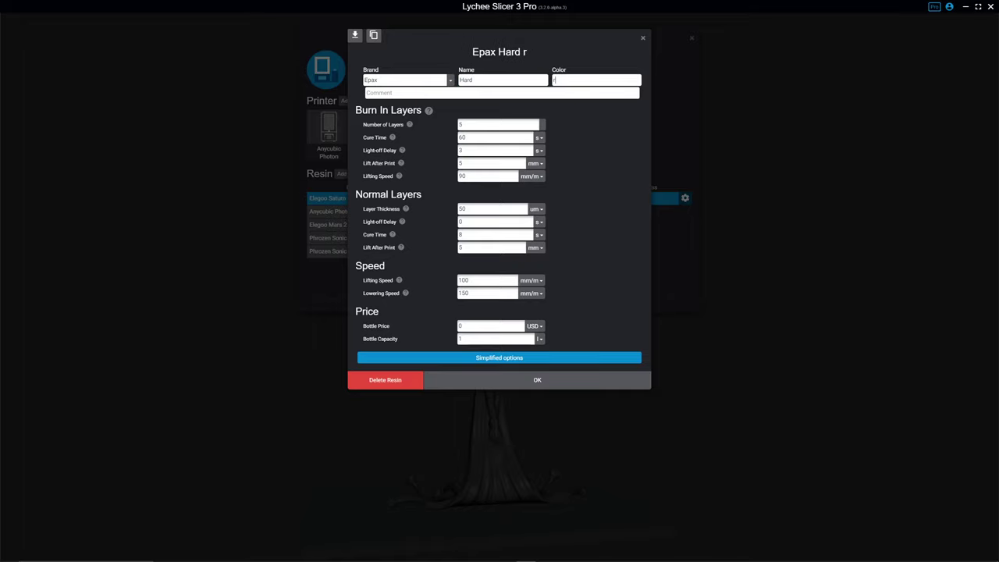
text(rzy)
key(BackSpace)
key(BackSpace)
text(ay)
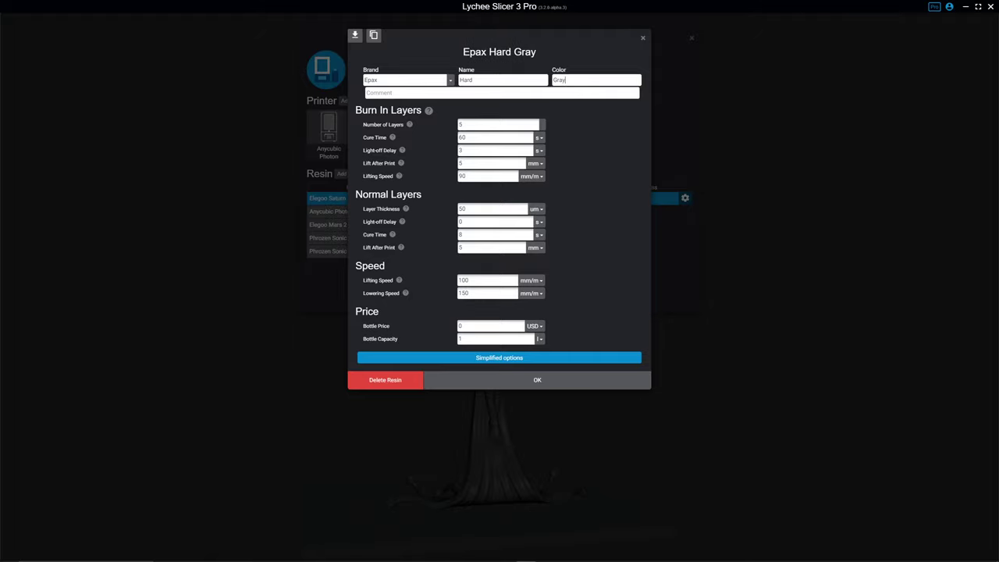
click(537, 380)
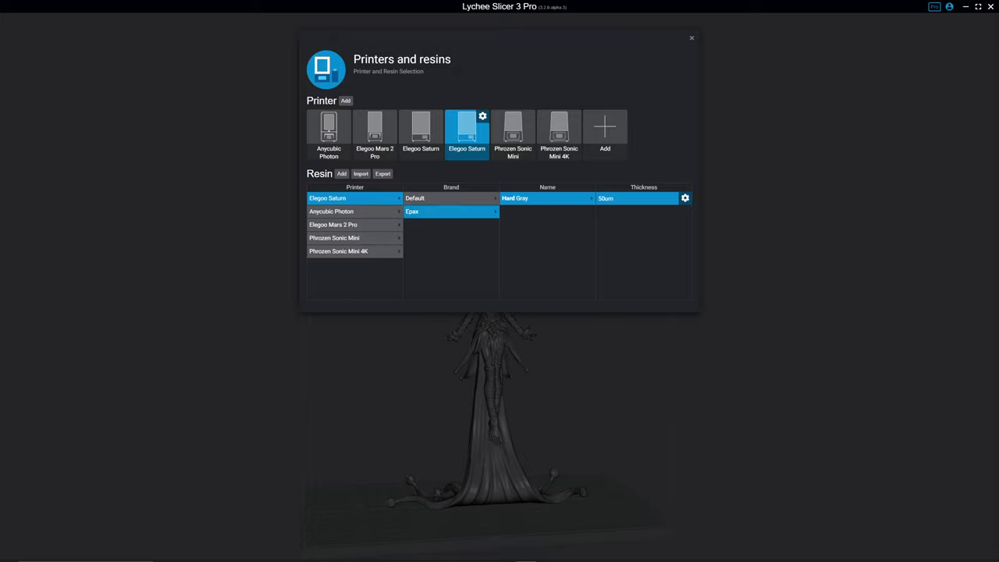
Examine the resin profiles listed for the Elegoo Saturn, Anycubic Photon, Elegoo Mars 2 Pro, Phrozen Sonic Mini and Sonic Mini 4K.
click(451, 199)
click(450, 211)
click(451, 199)
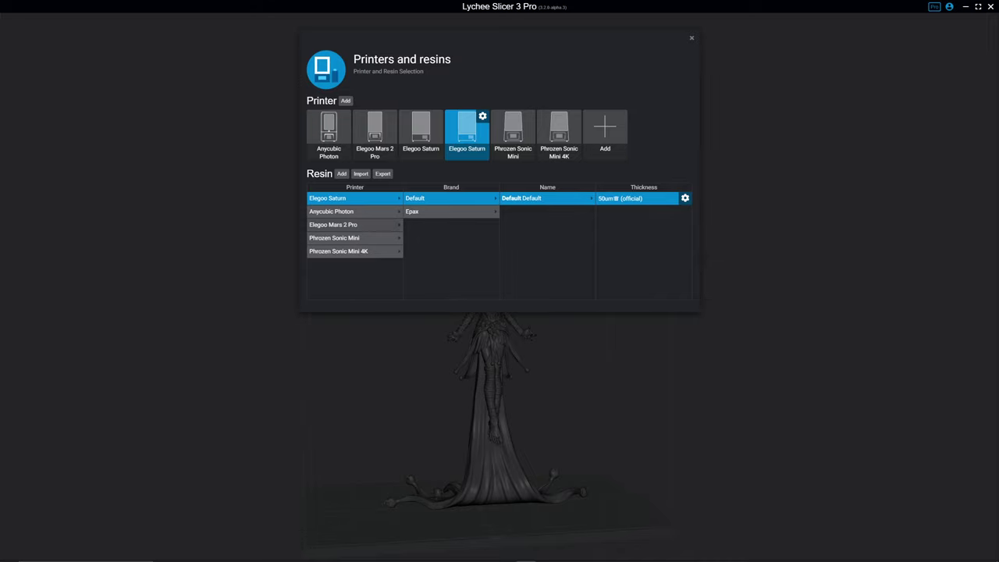
click(354, 211)
click(354, 225)
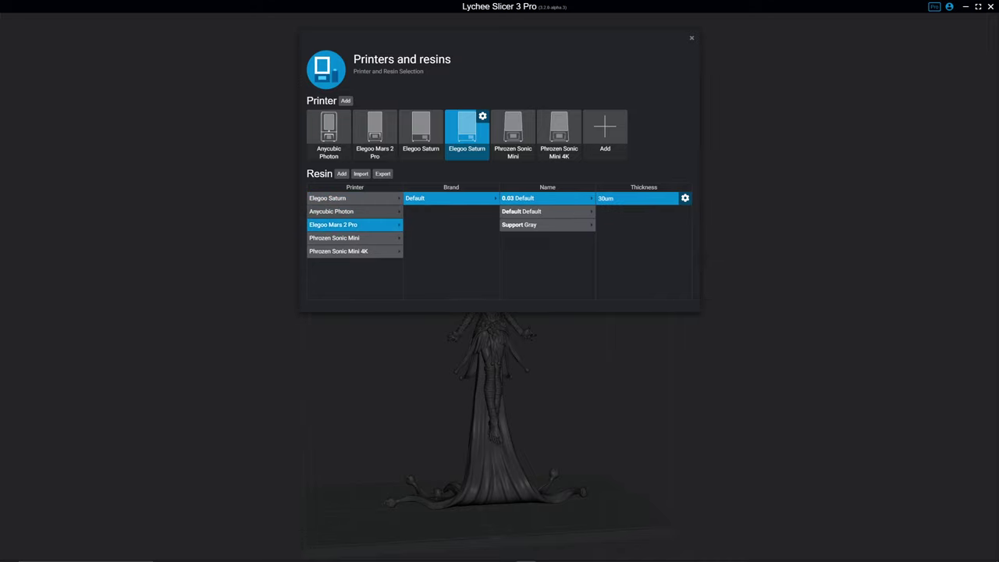
click(354, 211)
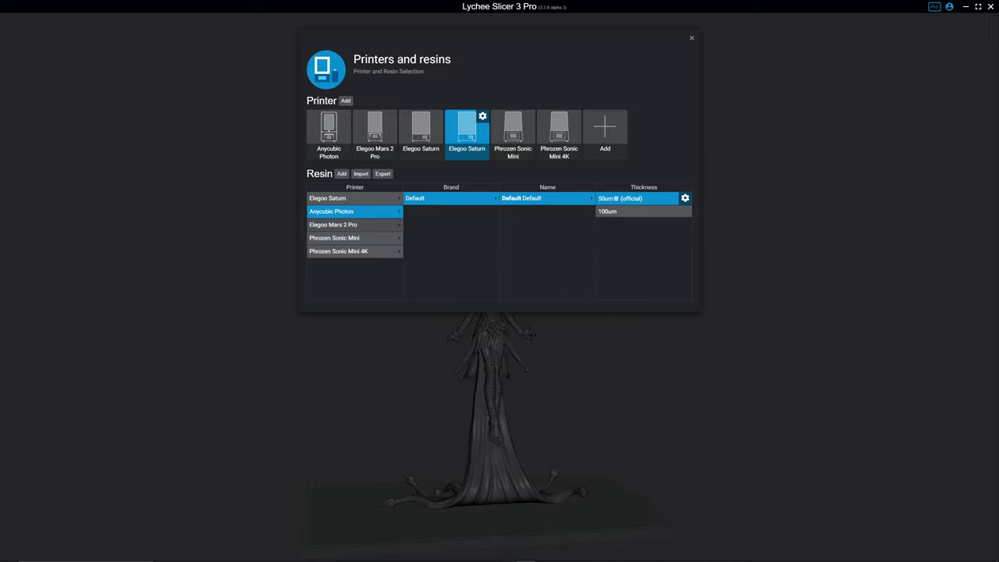
click(354, 225)
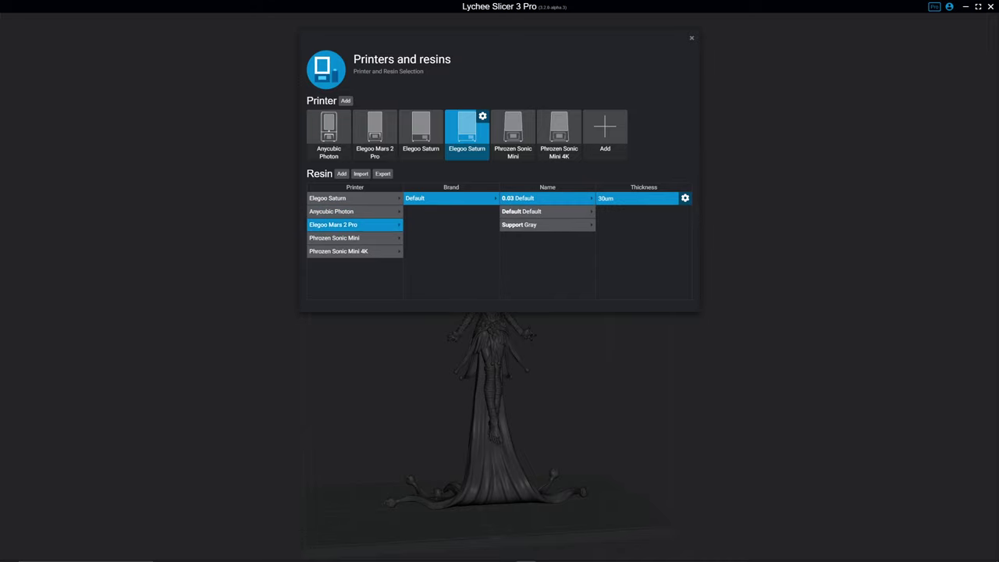
click(547, 212)
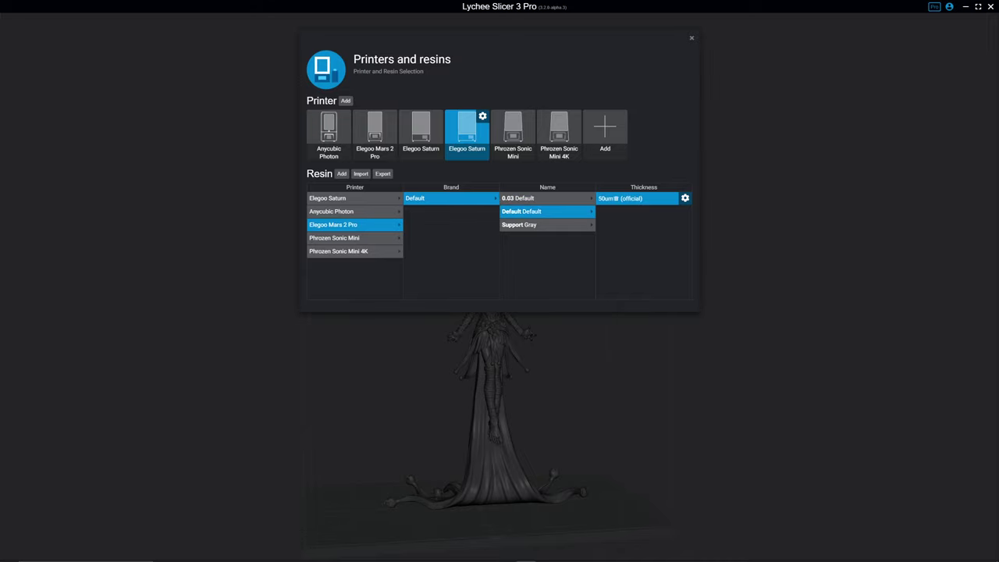
click(547, 224)
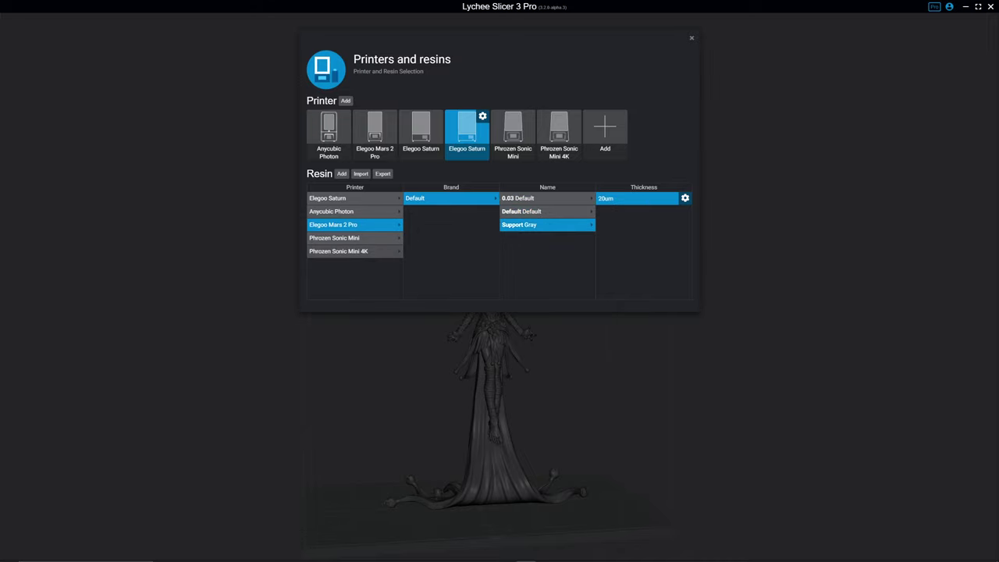
click(354, 238)
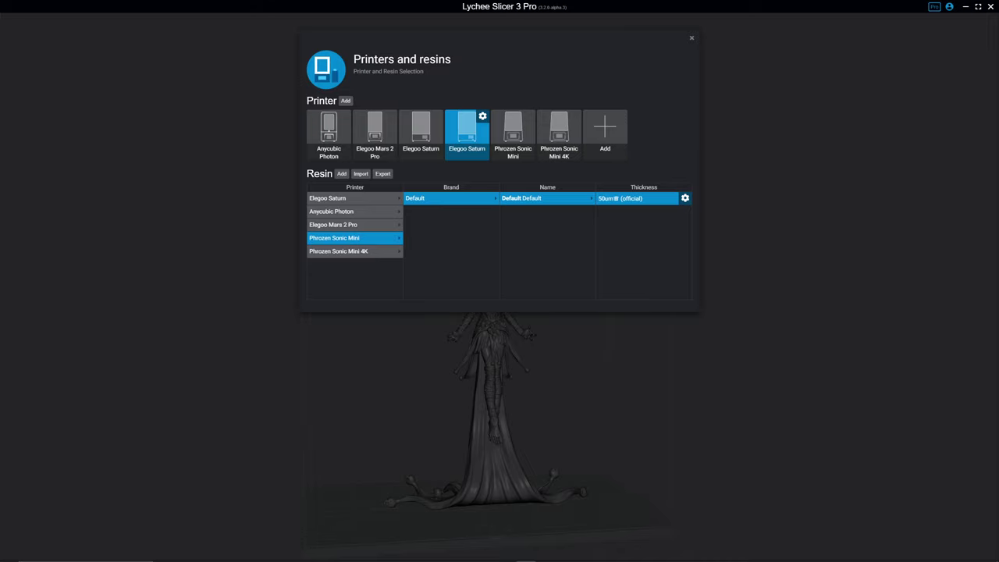
click(365, 251)
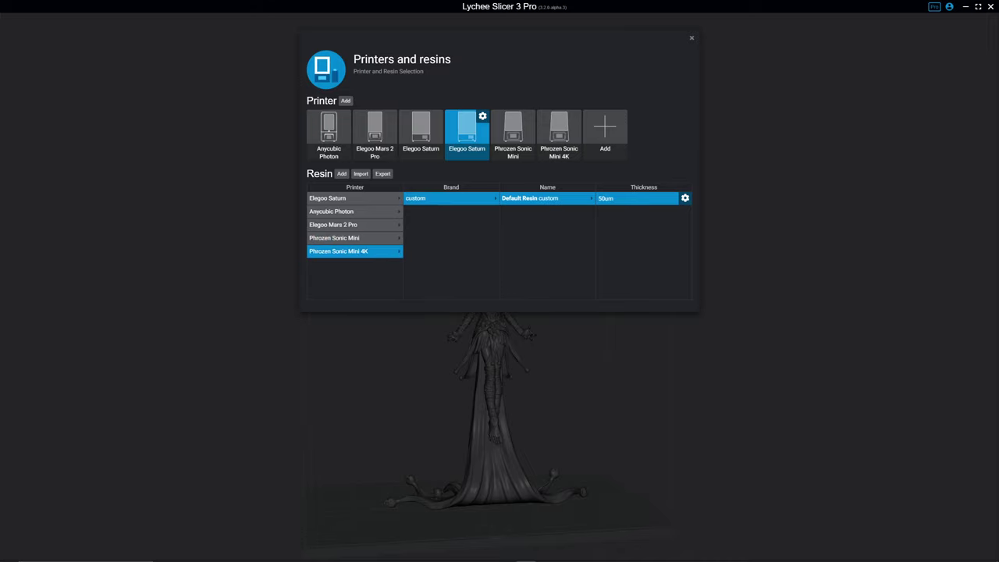
Select the Elegoo Saturn's official default 50um resin and return to the model layout.
click(354, 198)
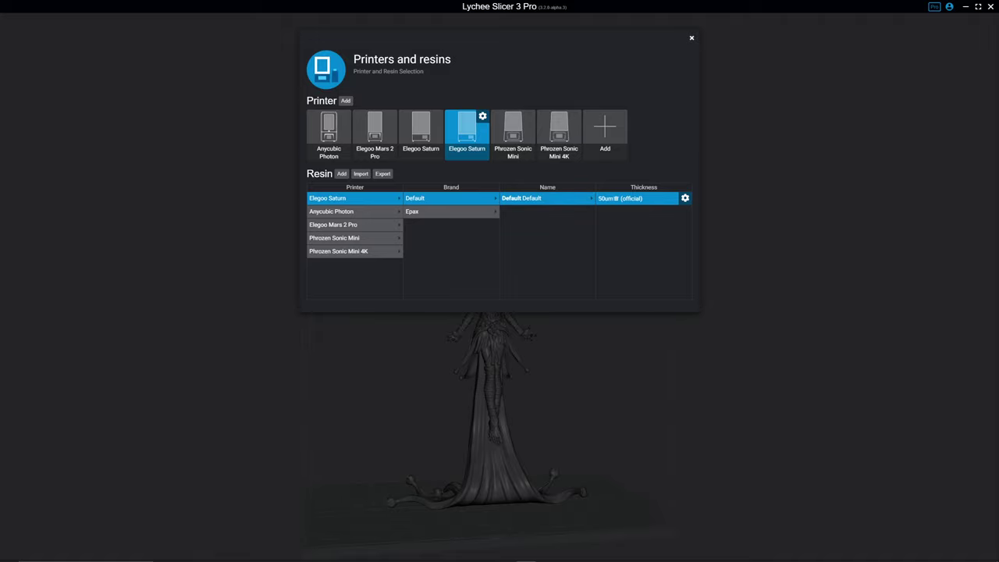
click(691, 37)
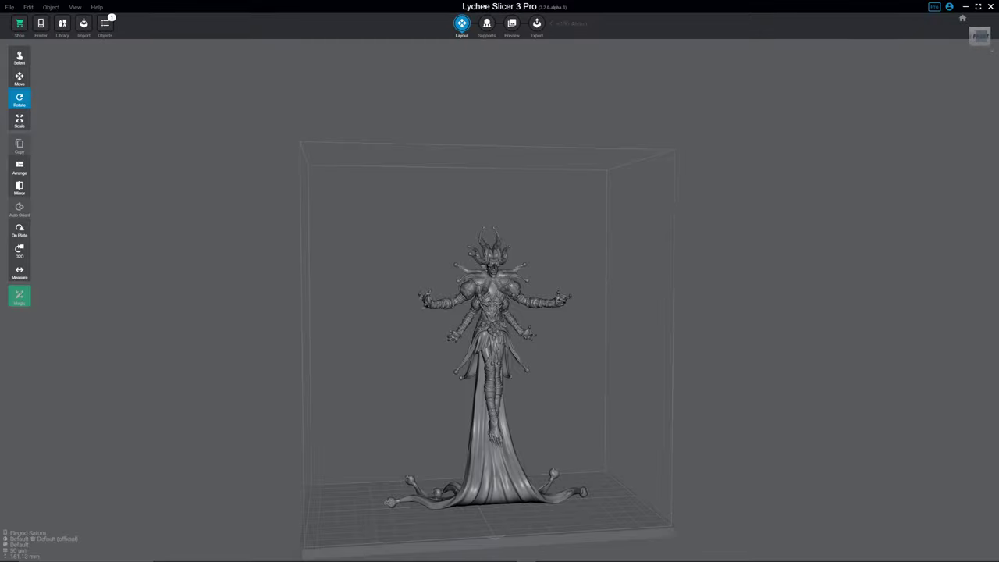